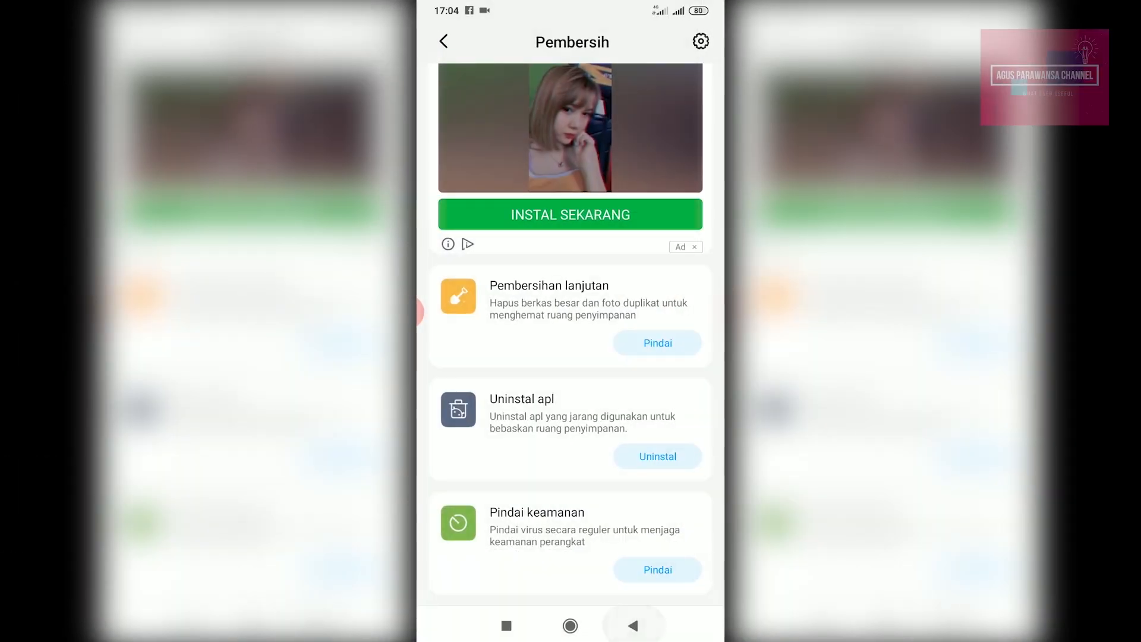
pyautogui.click(633, 625)
pyautogui.moveTo(653, 356); pyautogui.dragTo(476, 356)
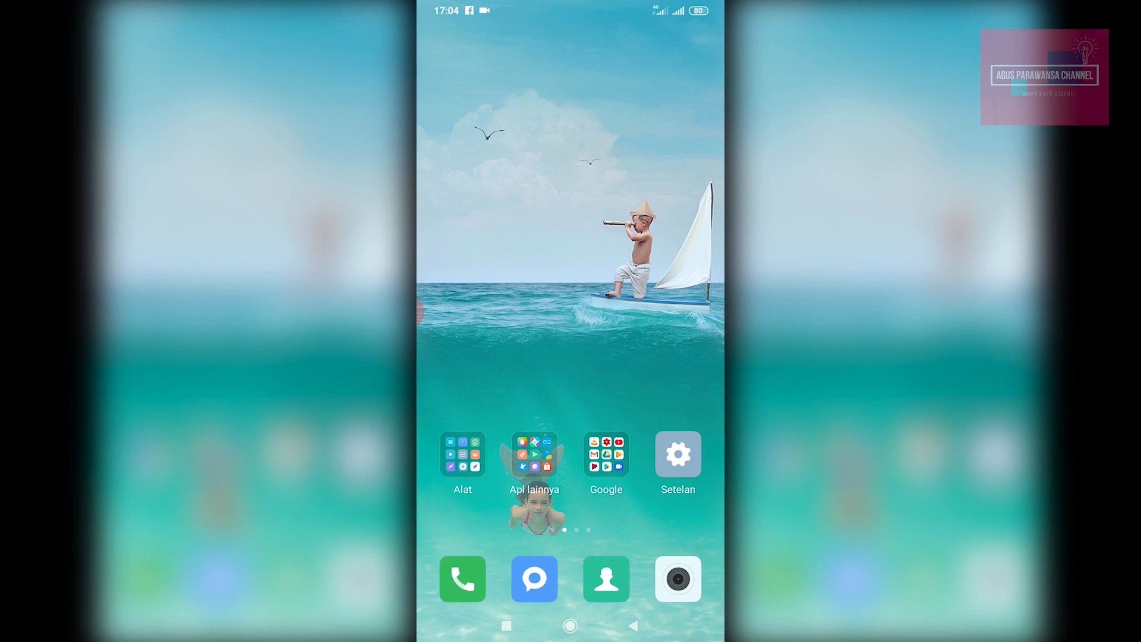
pyautogui.moveTo(654, 357)
pyautogui.mouseDown()
pyautogui.moveTo(475, 357)
pyautogui.moveTo(653, 357)
pyautogui.mouseUp()
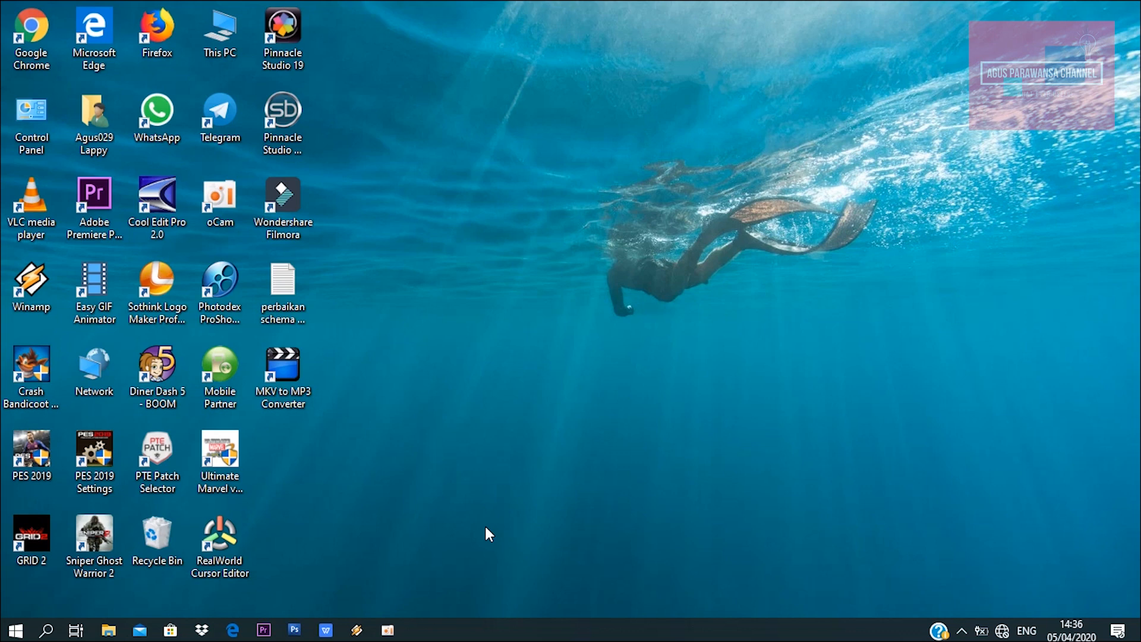
# Switch to Premiere Pro and place the 20200405_072200.mp4 clip at the start of track V1, keeping the existing sequence settings.
pyautogui.click(264, 630)
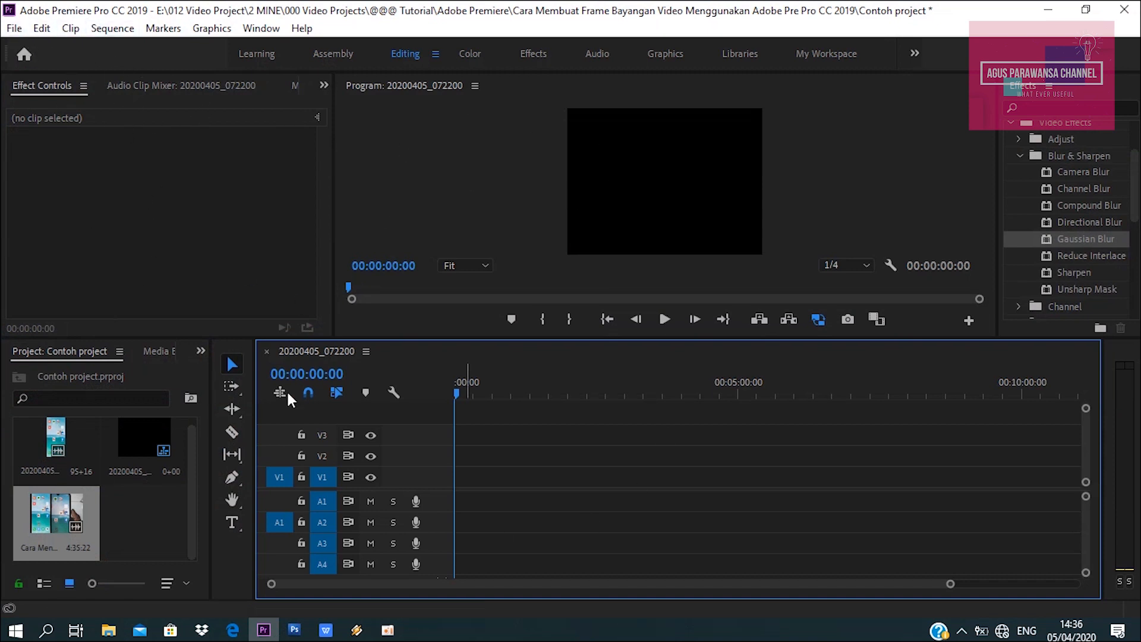
pyautogui.click(7, 33)
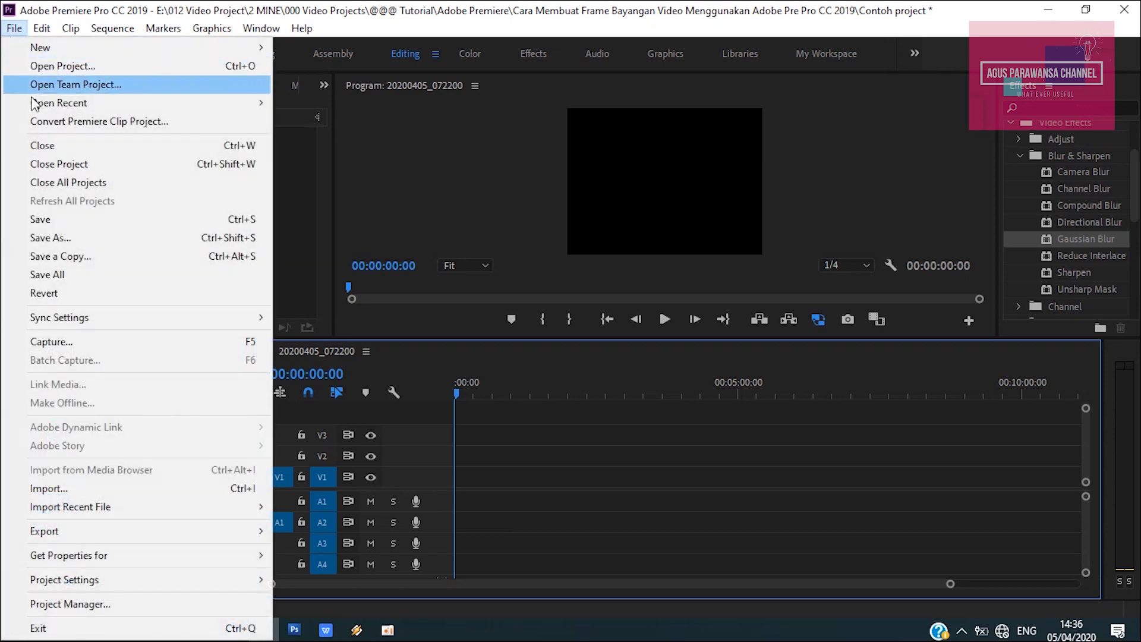
pyautogui.click(56, 490)
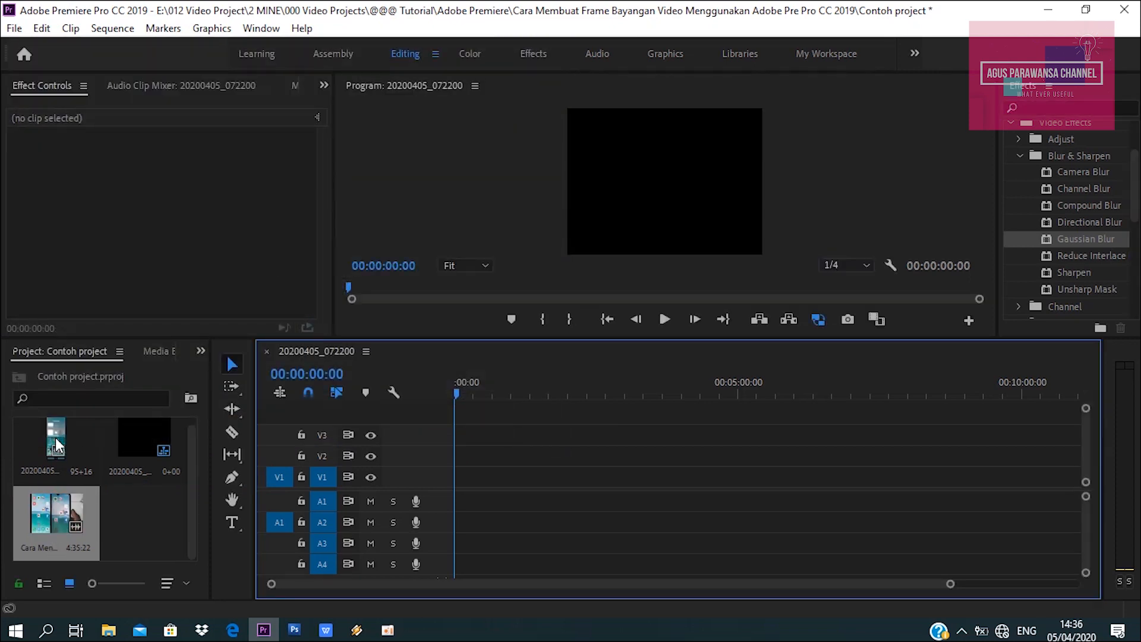
pyautogui.click(58, 446)
pyautogui.moveTo(58, 446); pyautogui.dragTo(462, 510)
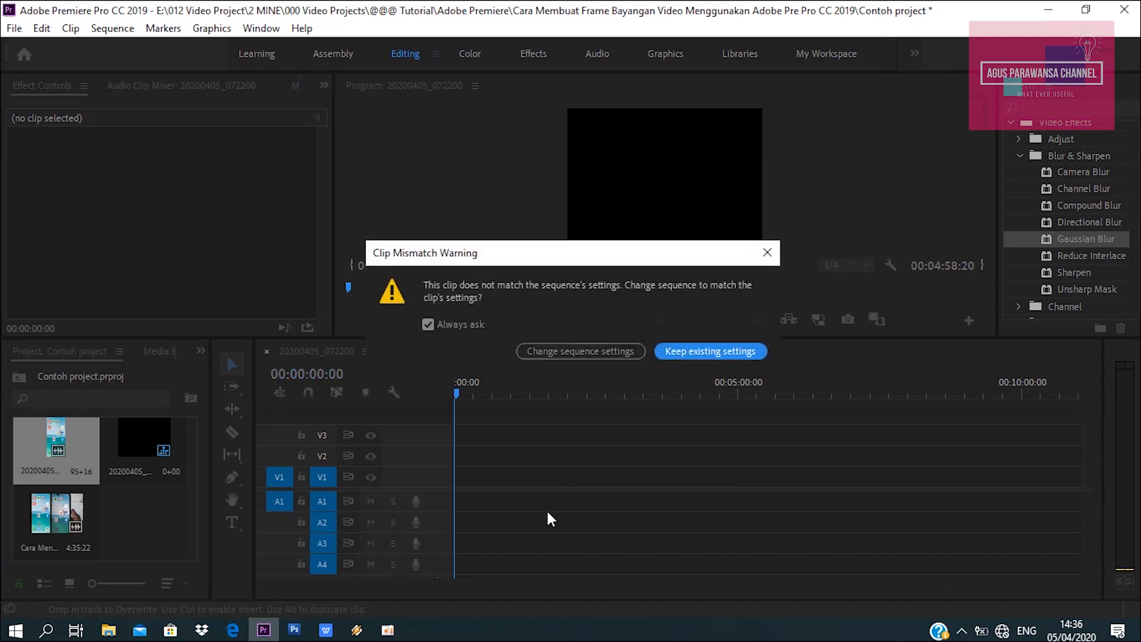
pyautogui.click(672, 351)
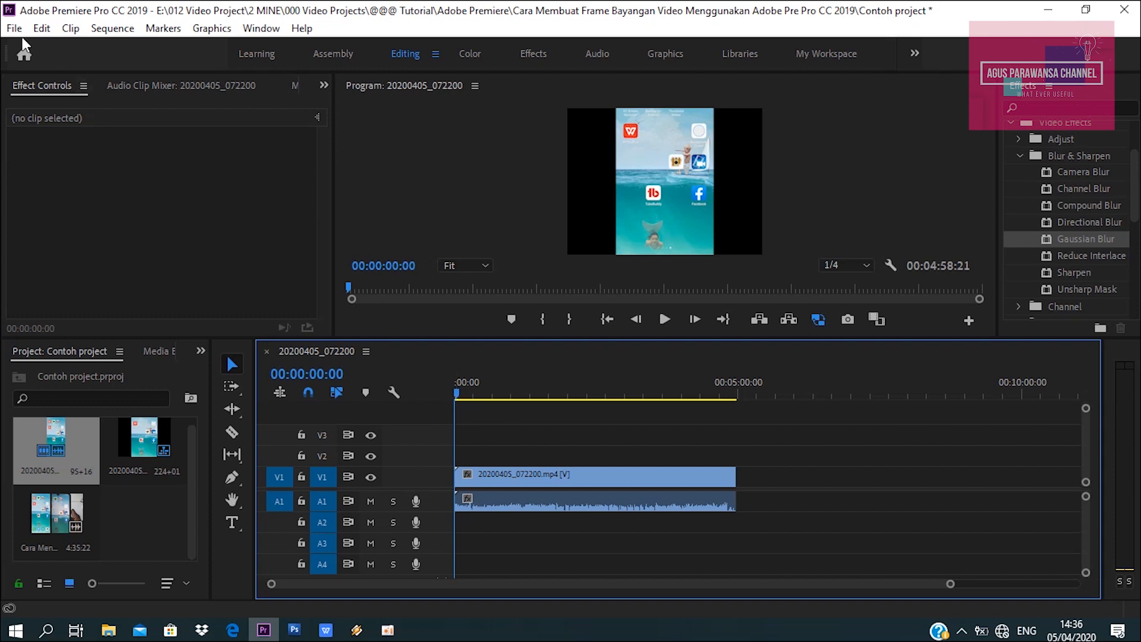
# Set the scale of the clip on V1 to 71 so the whole phone screen fits the frame height.
pyautogui.moveTo(456, 392); pyautogui.dragTo(476, 393)
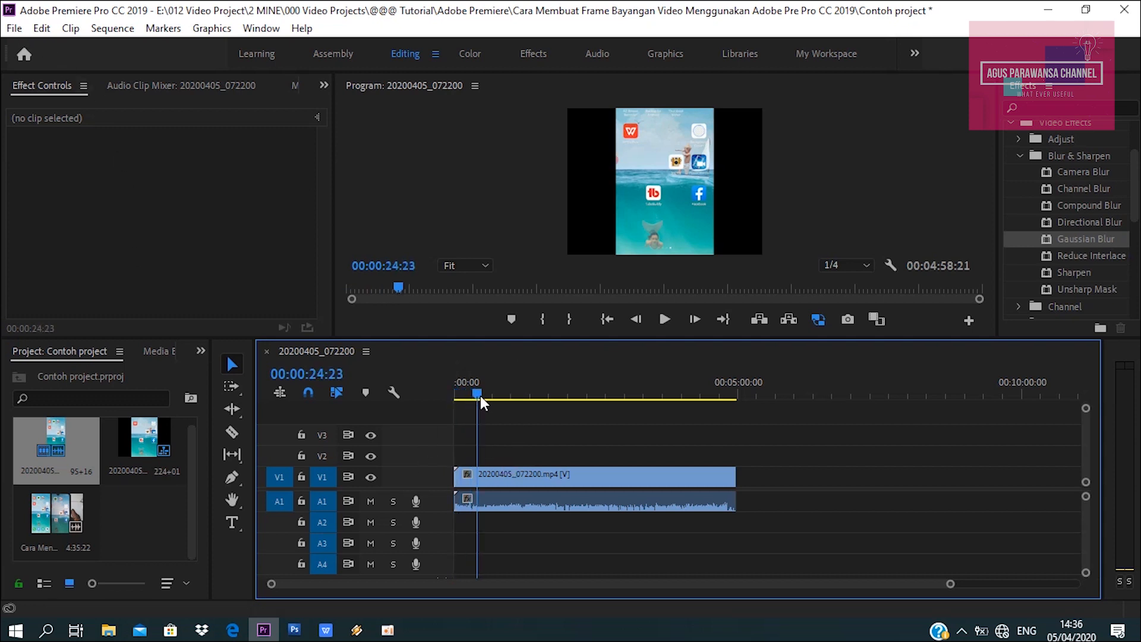
pyautogui.click(498, 475)
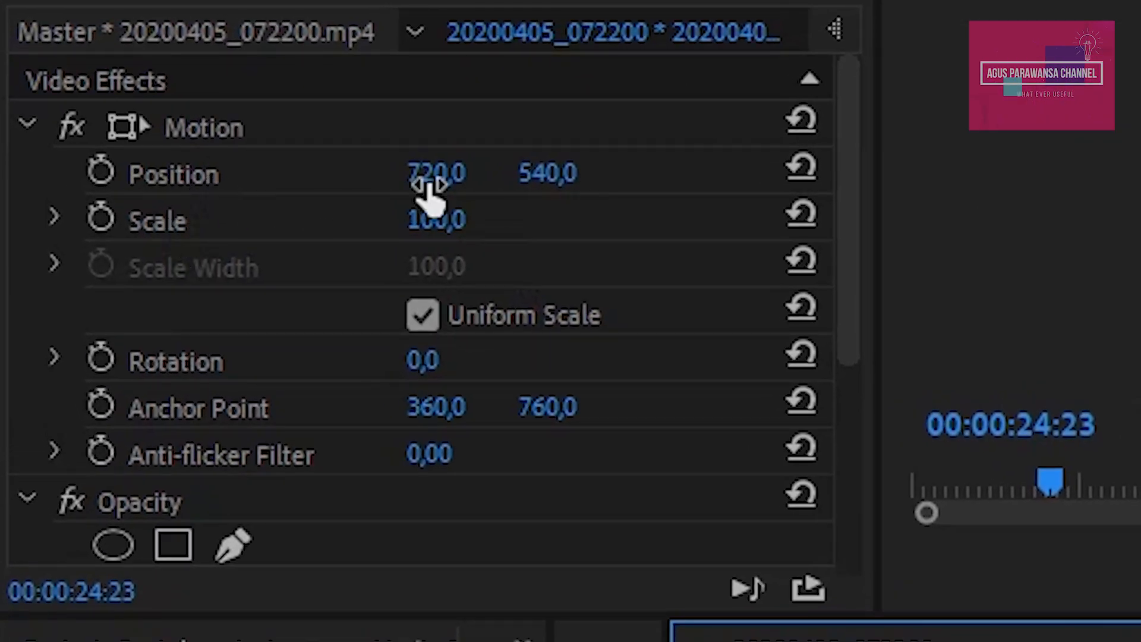
pyautogui.moveTo(433, 220); pyautogui.dragTo(413, 220)
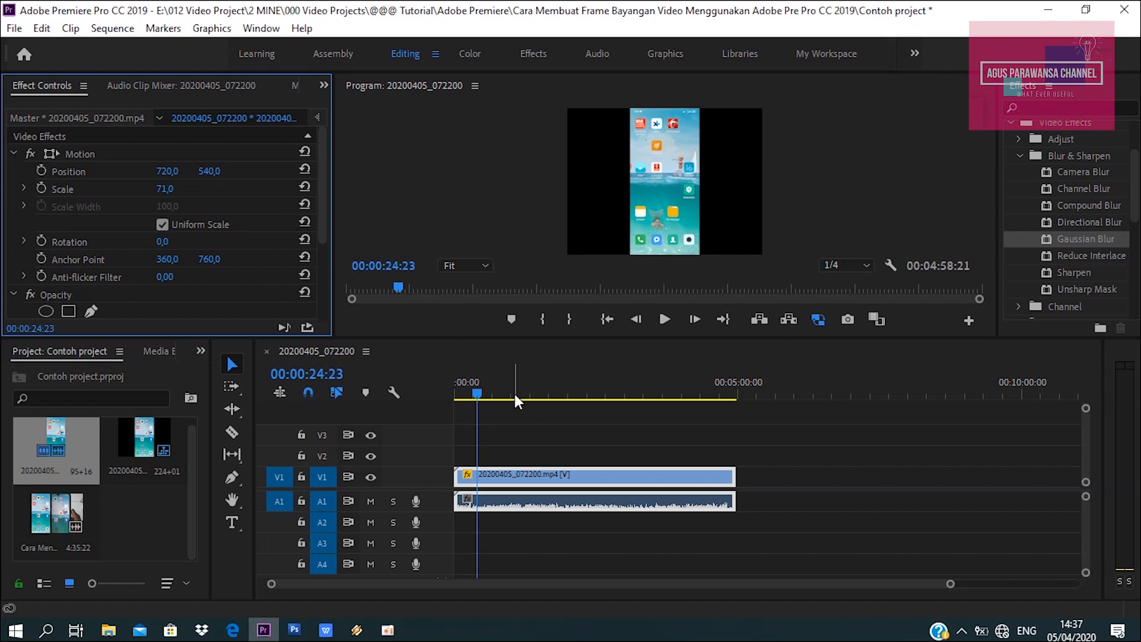
# Unlink the clip's audio from its video and delete the audio part from track A1.
pyautogui.moveTo(478, 394); pyautogui.dragTo(502, 404)
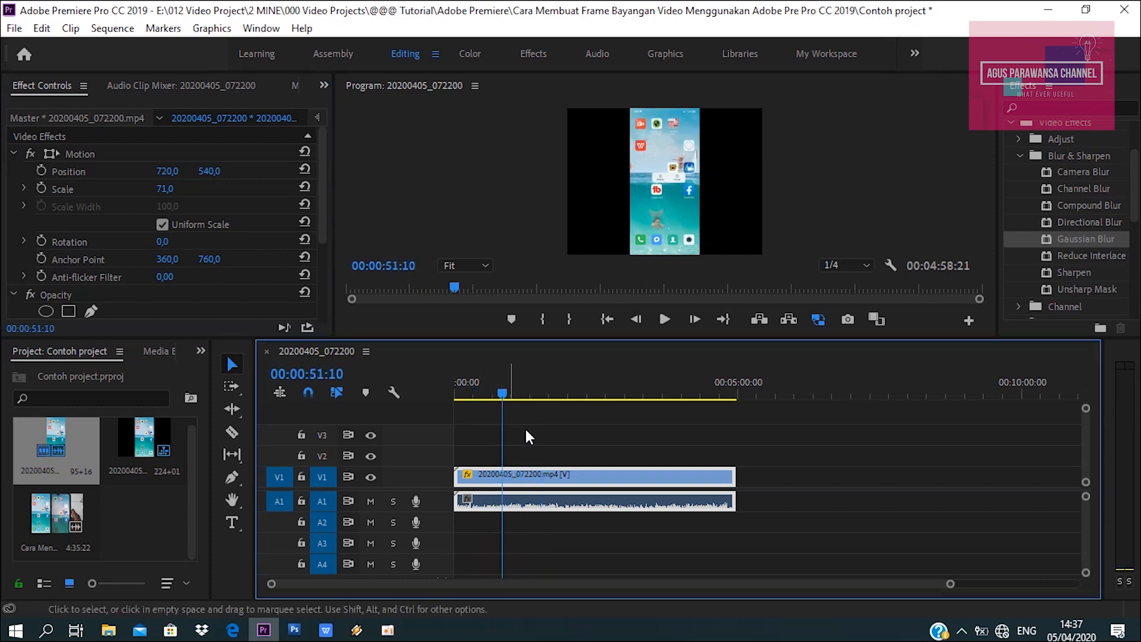
pyautogui.rightClick(558, 510)
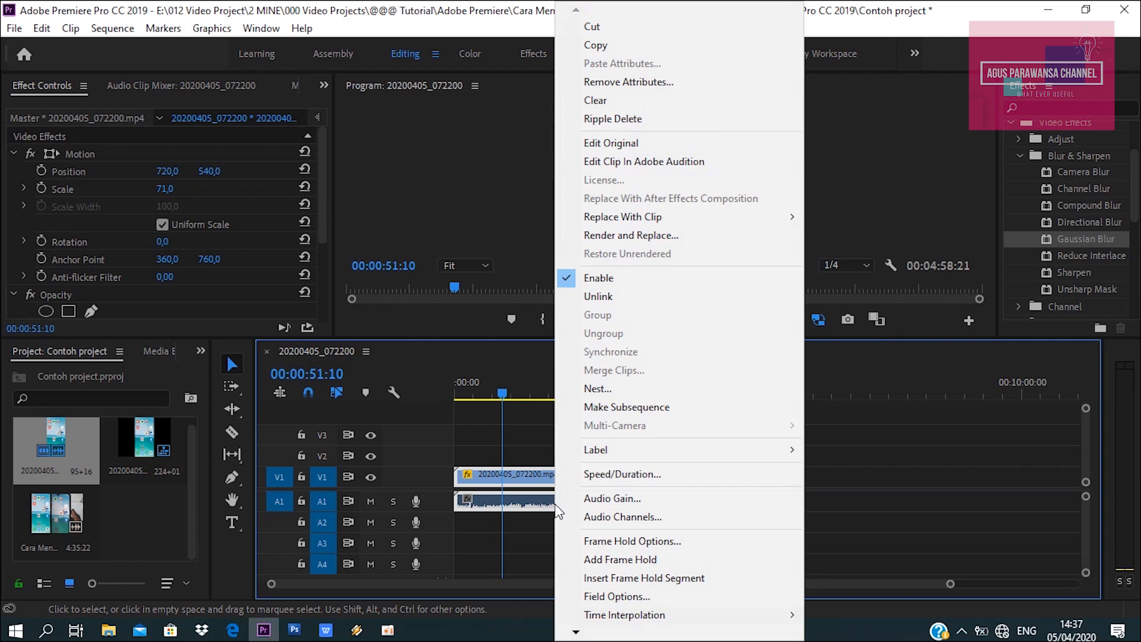
pyautogui.click(601, 296)
pyautogui.click(600, 508)
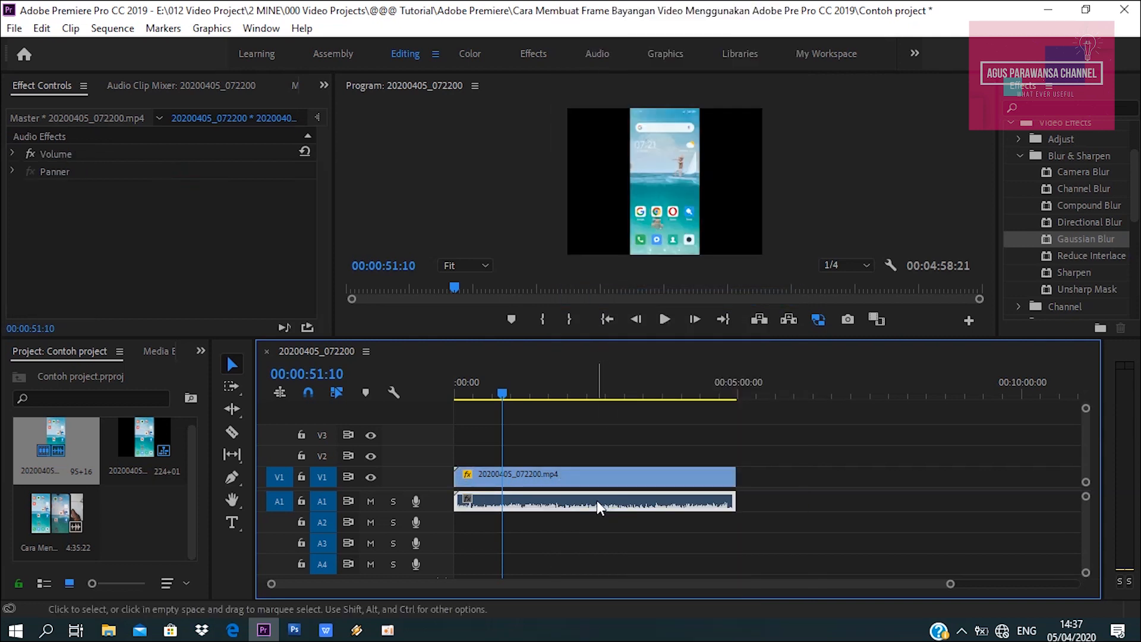
pyautogui.press('Delete')
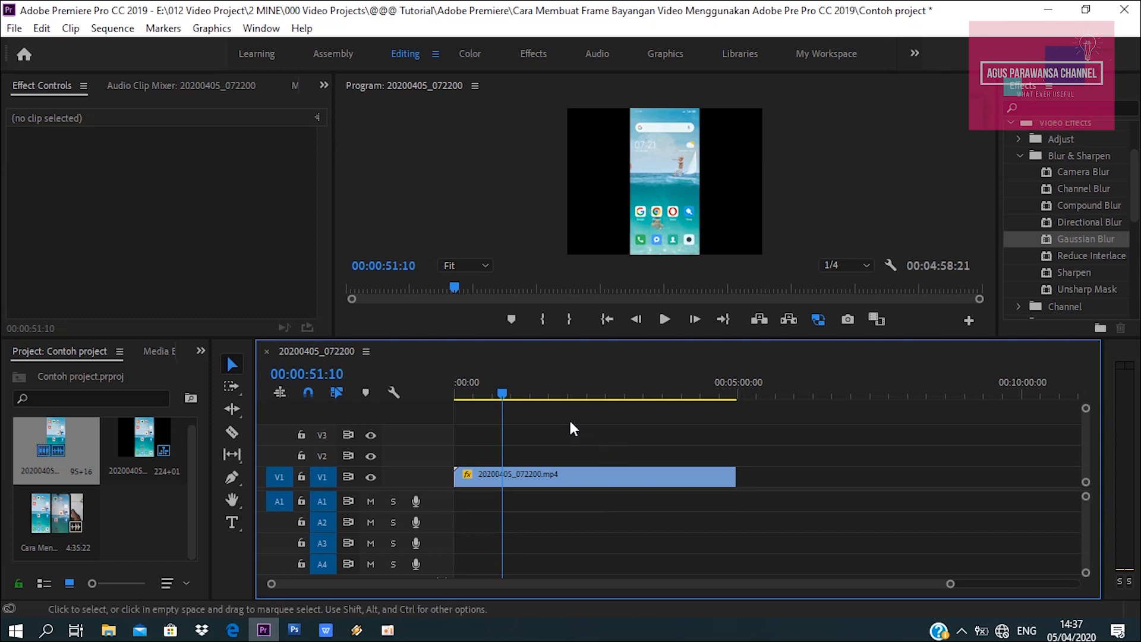
# Duplicate the V1 video clip twice and stack the copies on tracks V2 and V3, aligned with the sequence start.
pyautogui.click(490, 395)
pyautogui.moveTo(490, 395); pyautogui.dragTo(468, 396)
pyautogui.click(509, 479)
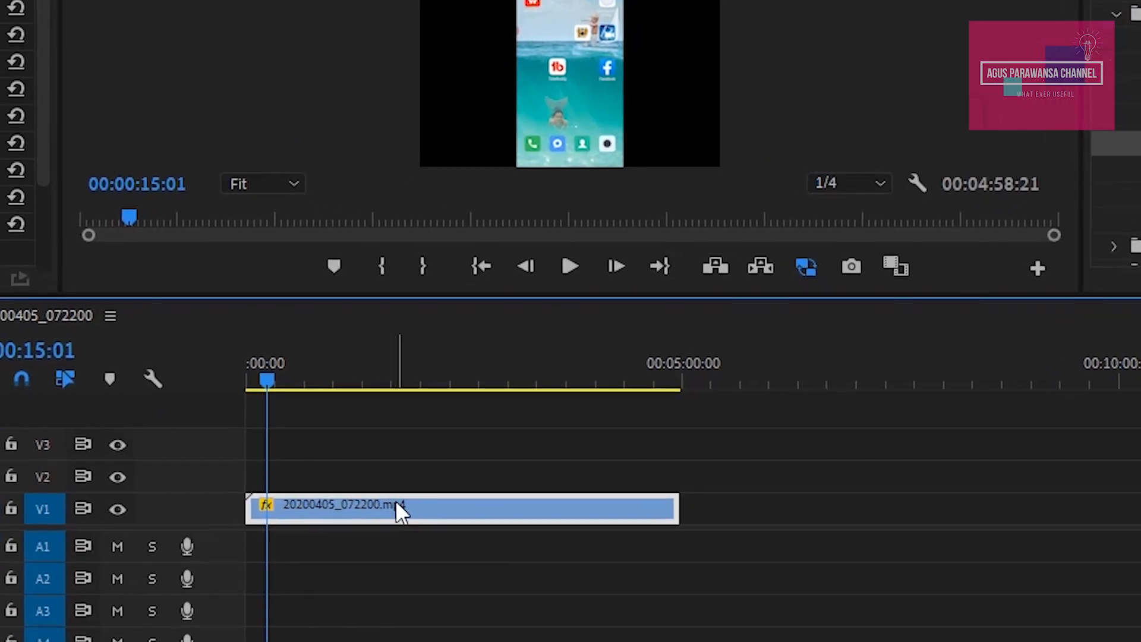
pyautogui.moveTo(420, 506); pyautogui.dragTo(505, 517)
pyautogui.moveTo(434, 541); pyautogui.dragTo(844, 547)
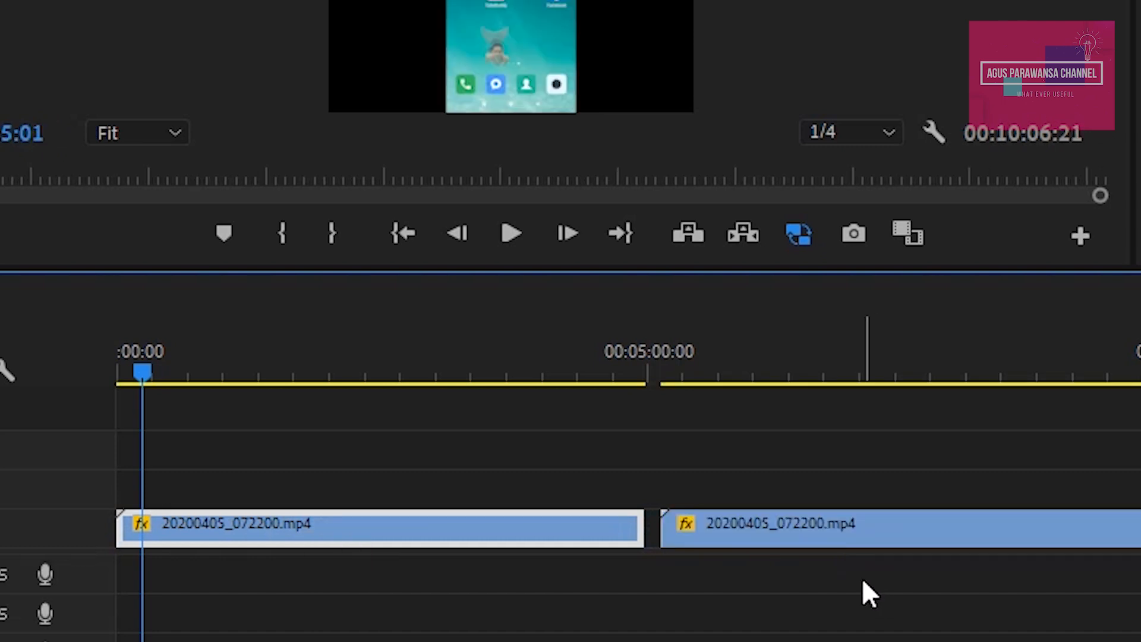
pyautogui.click(852, 532)
pyautogui.moveTo(852, 533); pyautogui.dragTo(282, 505)
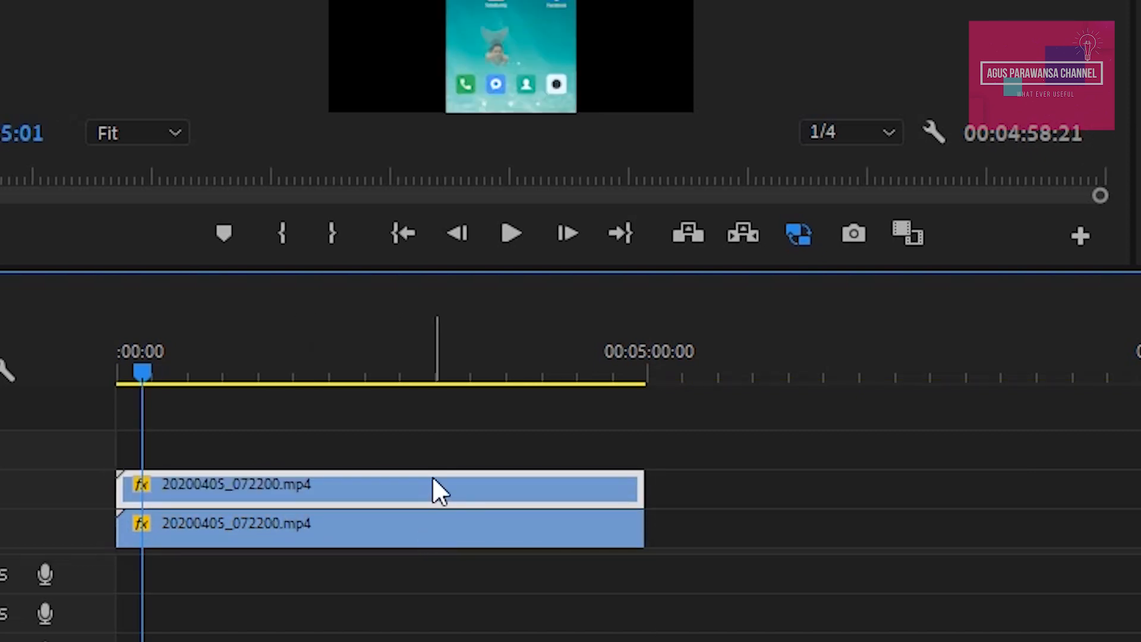
pyautogui.moveTo(427, 476); pyautogui.dragTo(369, 469)
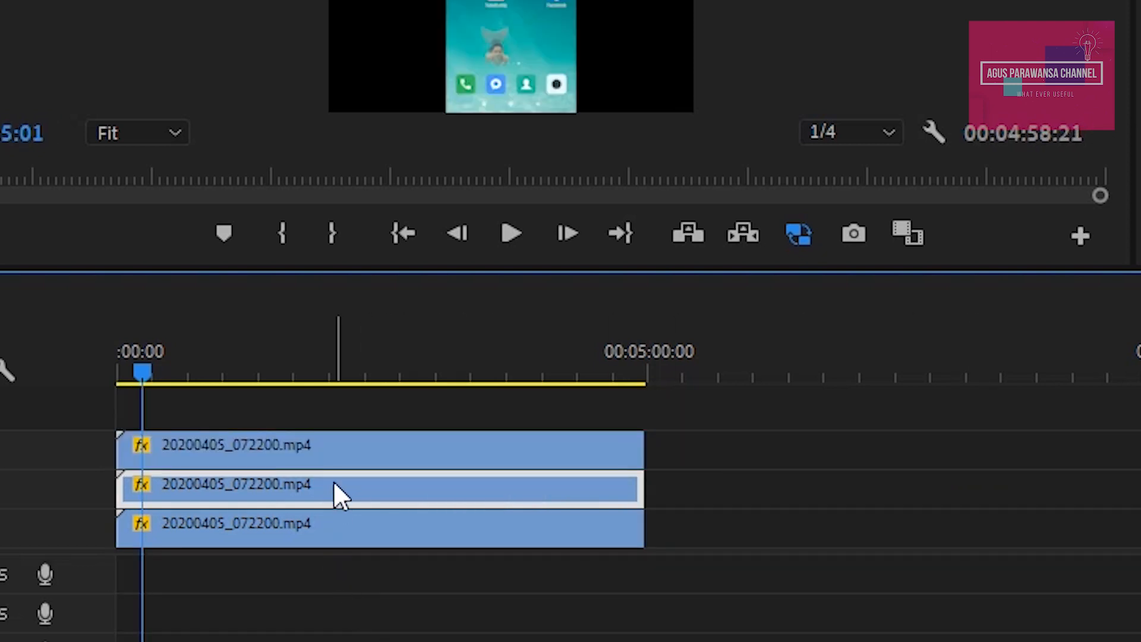
pyautogui.click(337, 446)
pyautogui.click(354, 493)
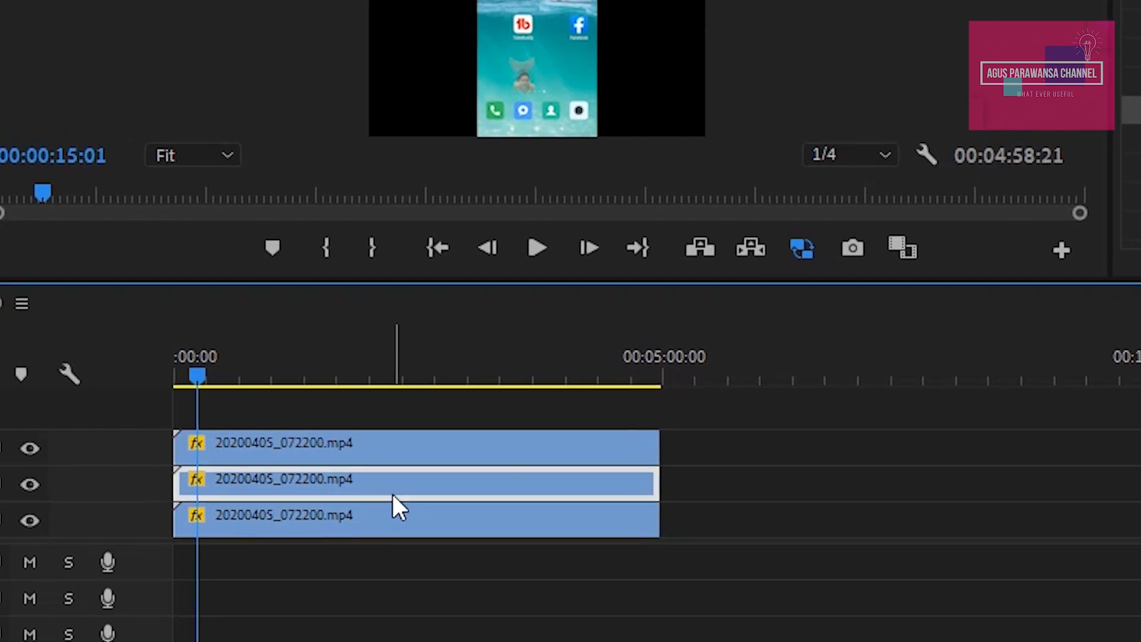
pyautogui.click(392, 524)
pyautogui.click(390, 488)
pyautogui.click(399, 449)
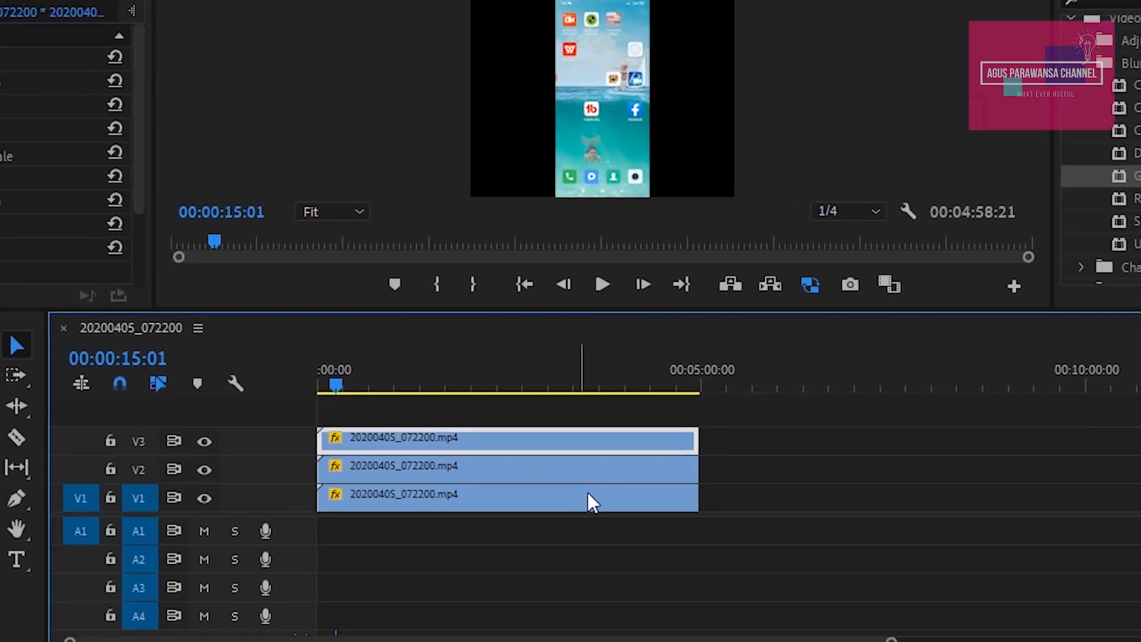
pyautogui.click(564, 467)
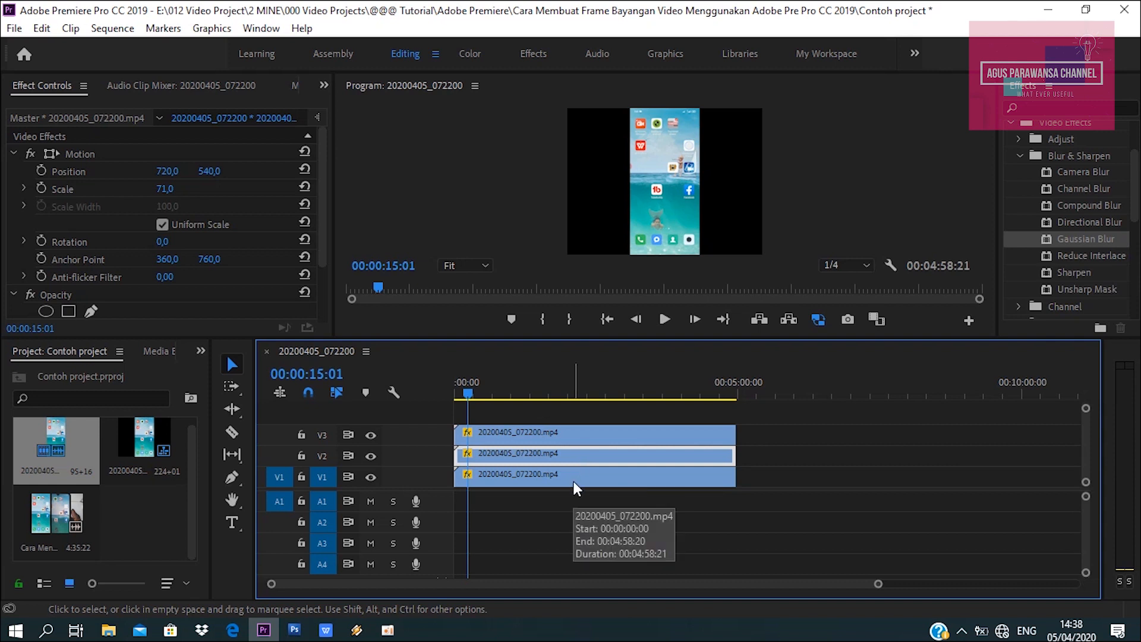
pyautogui.click(573, 480)
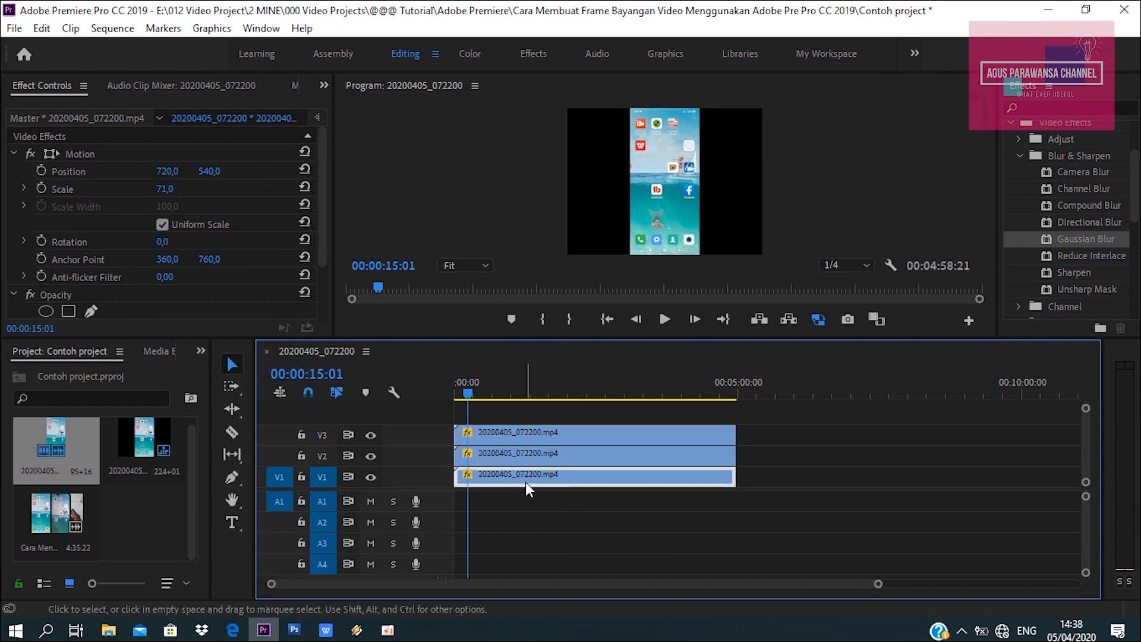
# Set the horizontal position of the clip on V2 to 1259, placing it to the right of the centre video.
pyautogui.click(544, 459)
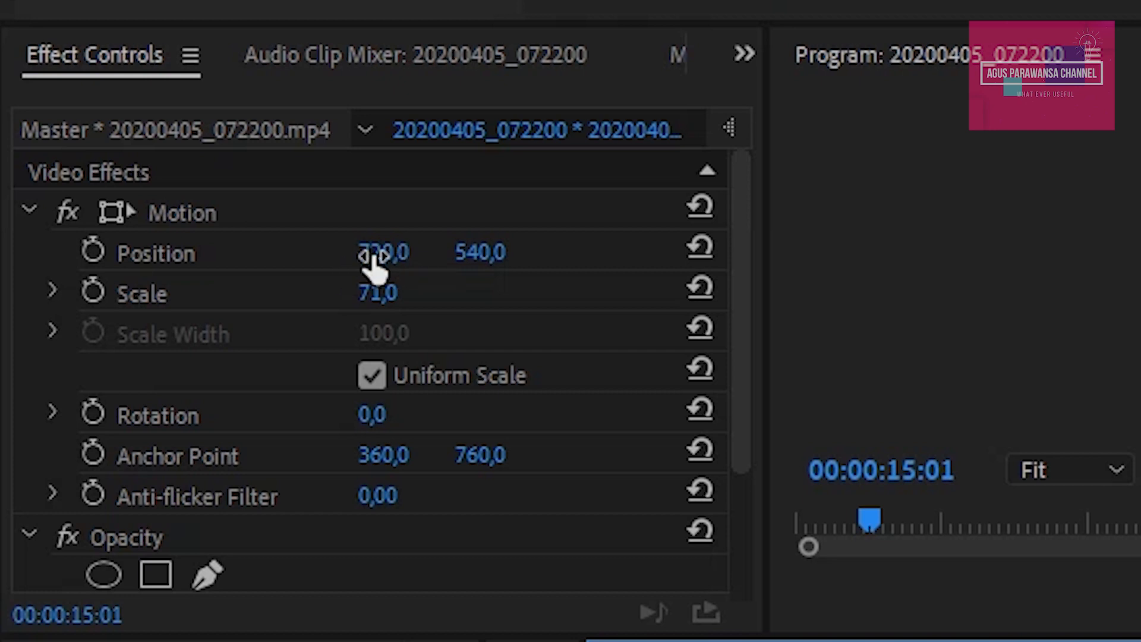
pyautogui.moveTo(373, 262); pyautogui.dragTo(397, 262)
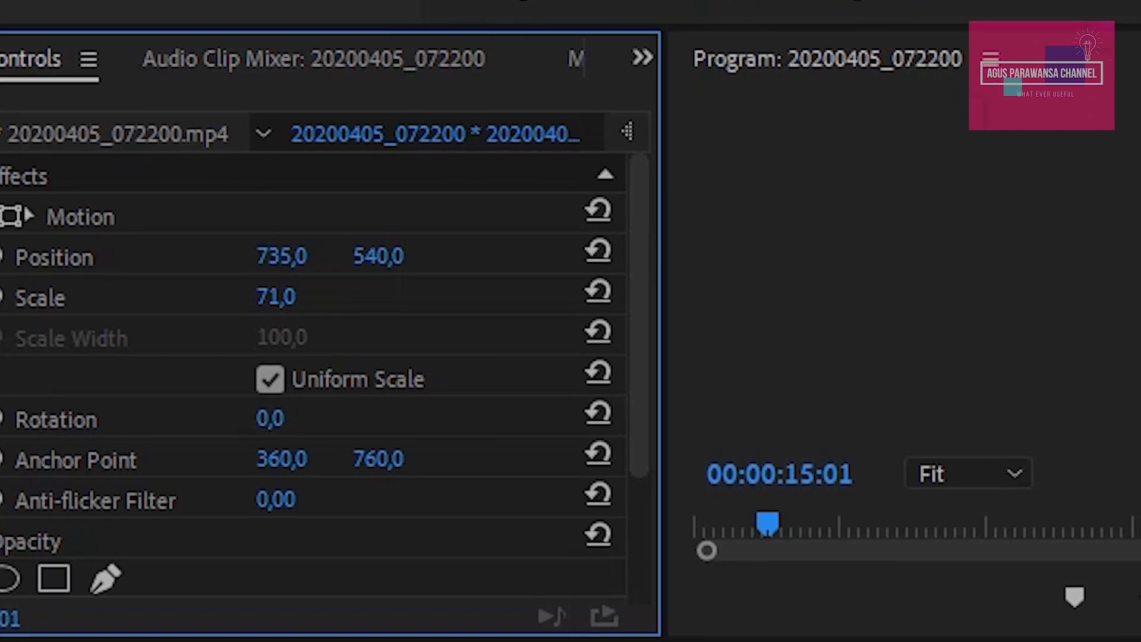
pyautogui.moveTo(245, 258); pyautogui.dragTo(347, 265)
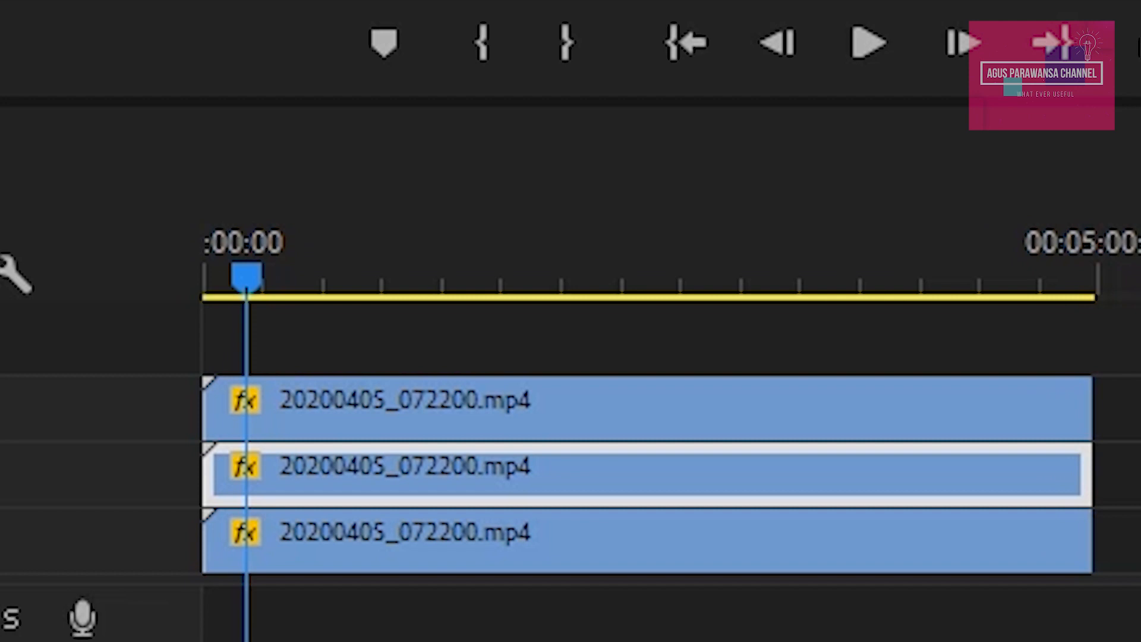
# Set the horizontal position of the clip on V3 to 179, placing it to the left of the centre video.
pyautogui.click(618, 417)
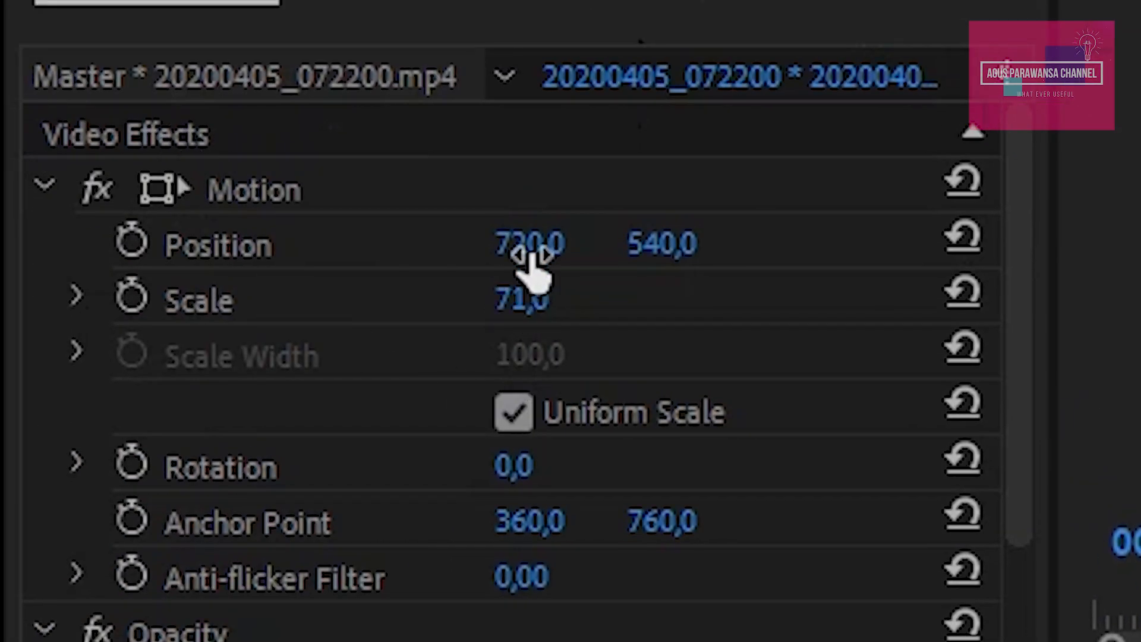
pyautogui.moveTo(531, 256); pyautogui.dragTo(518, 255)
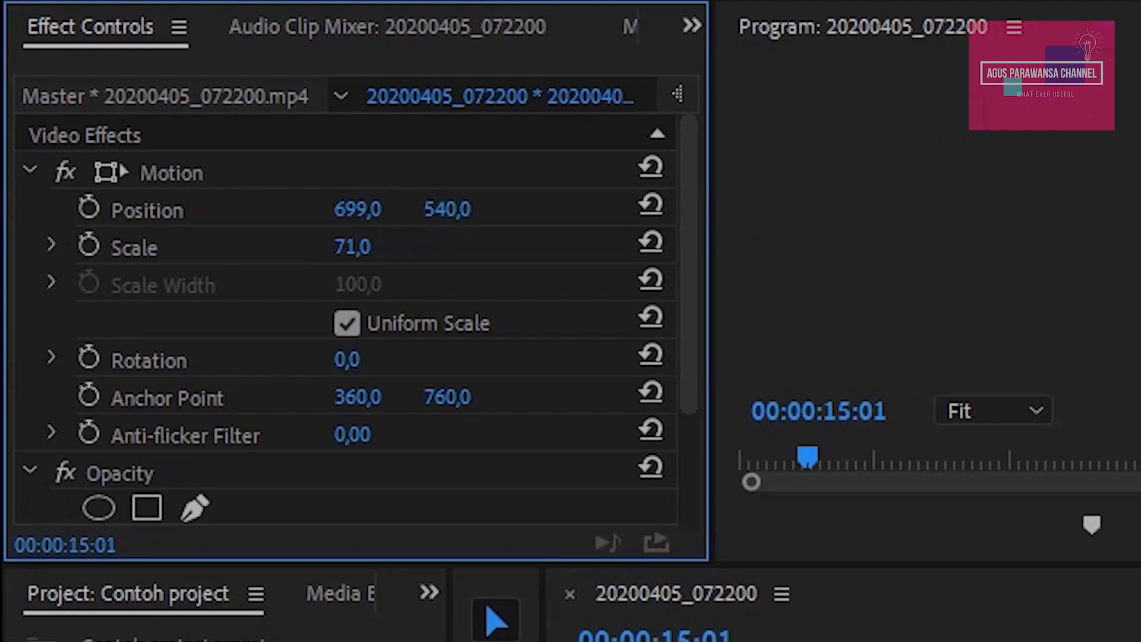
pyautogui.moveTo(357, 209); pyautogui.dragTo(122, 208)
pyautogui.moveTo(167, 171); pyautogui.dragTo(107, 171)
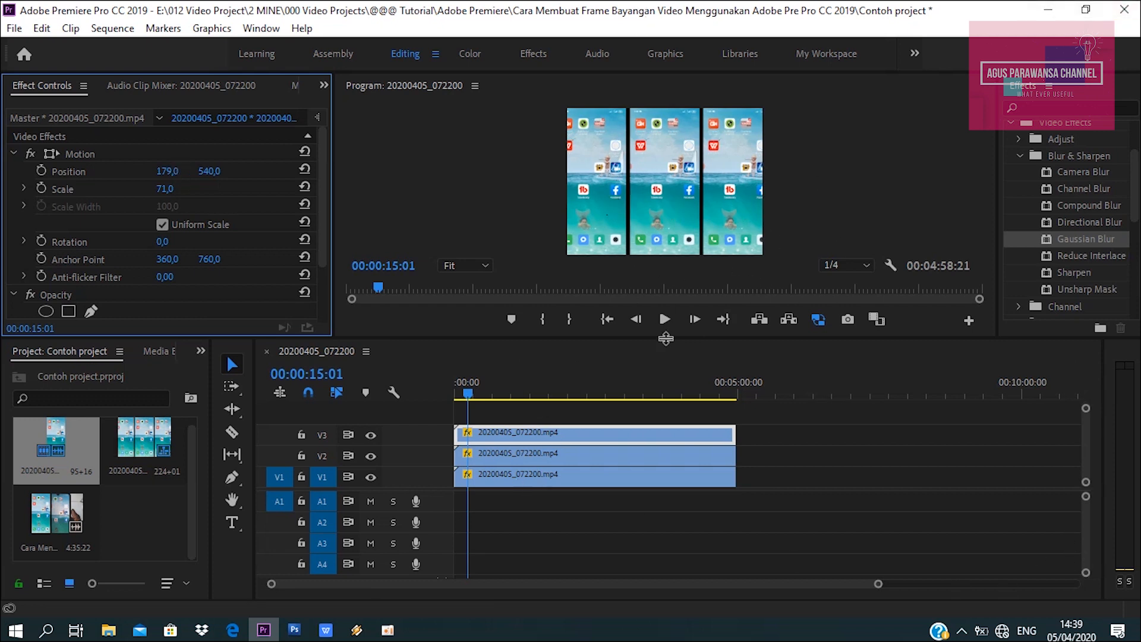
pyautogui.click(590, 478)
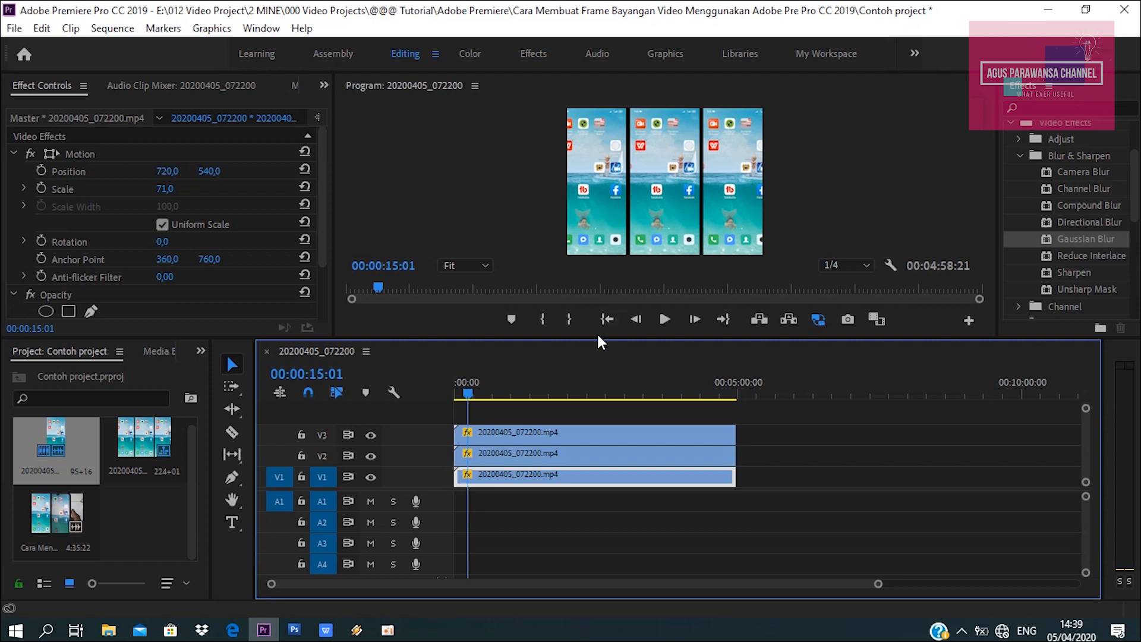
pyautogui.click(544, 458)
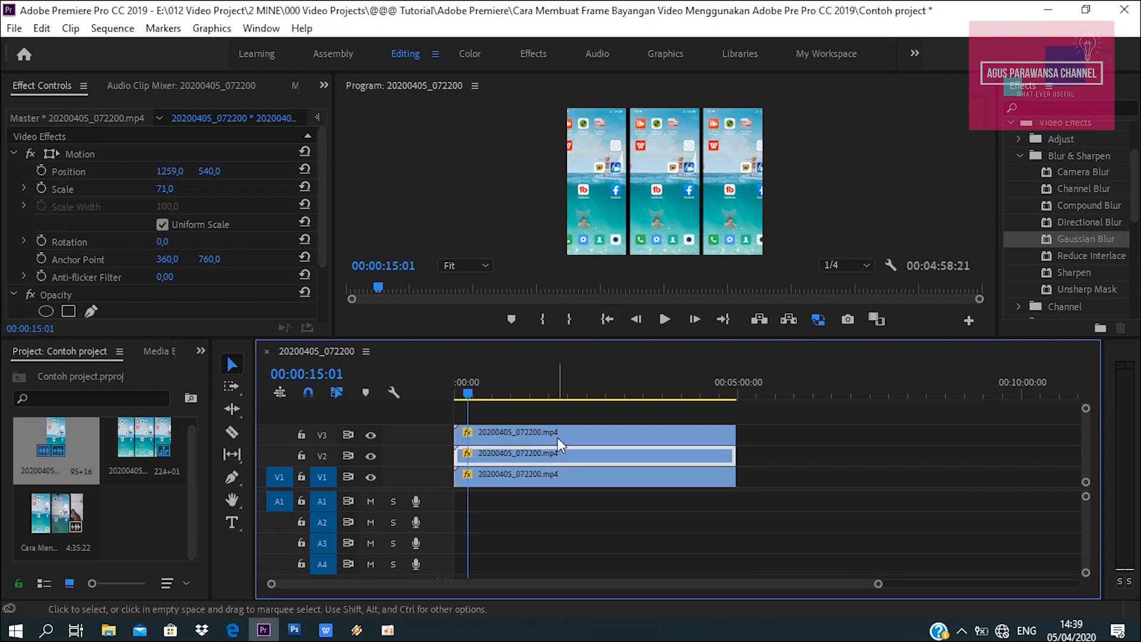
pyautogui.click(558, 438)
pyautogui.click(558, 454)
pyautogui.click(565, 438)
pyautogui.click(562, 458)
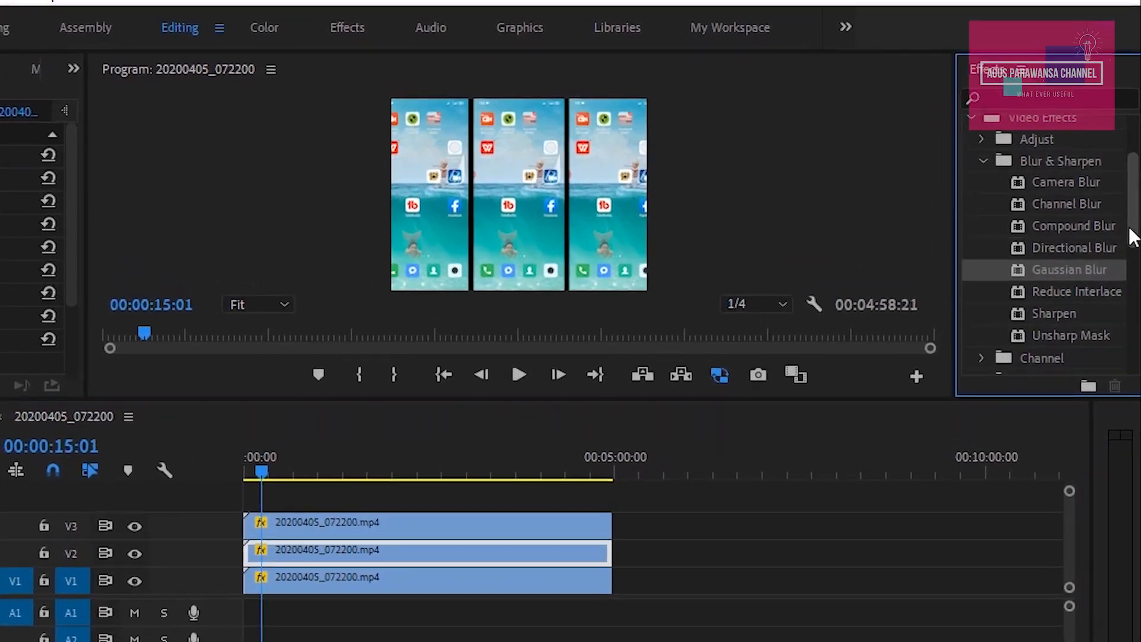
# Apply the Gaussian Blur effect from the Blur & Sharpen video effects to the clip on track V2.
pyautogui.moveTo(1135, 212); pyautogui.dragTo(1135, 204)
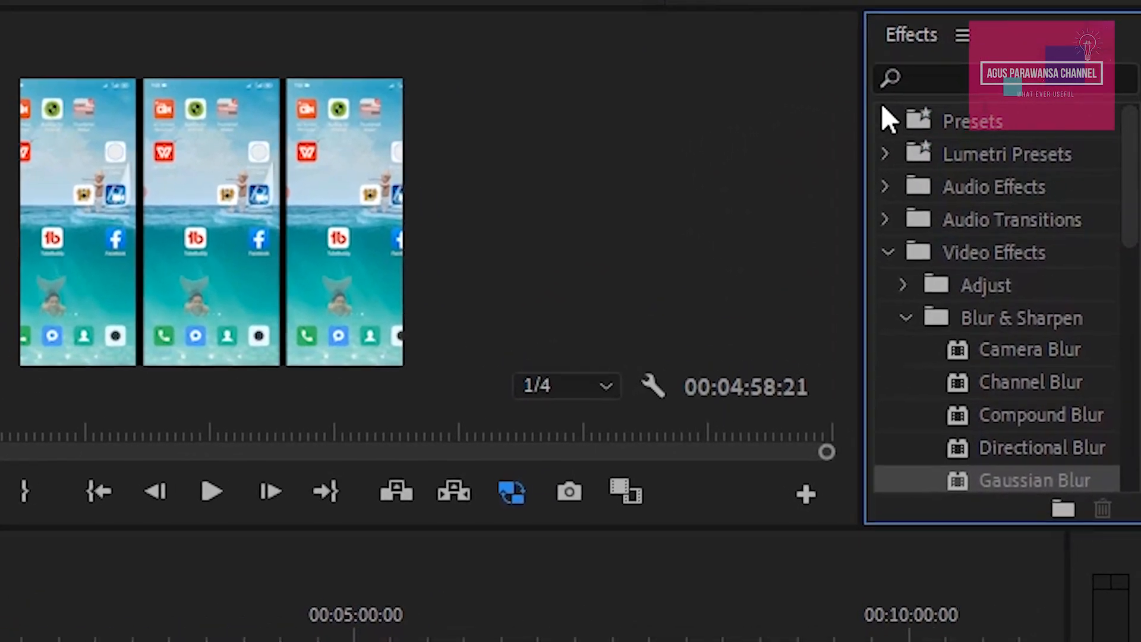
pyautogui.moveTo(841, 161); pyautogui.dragTo(796, 172)
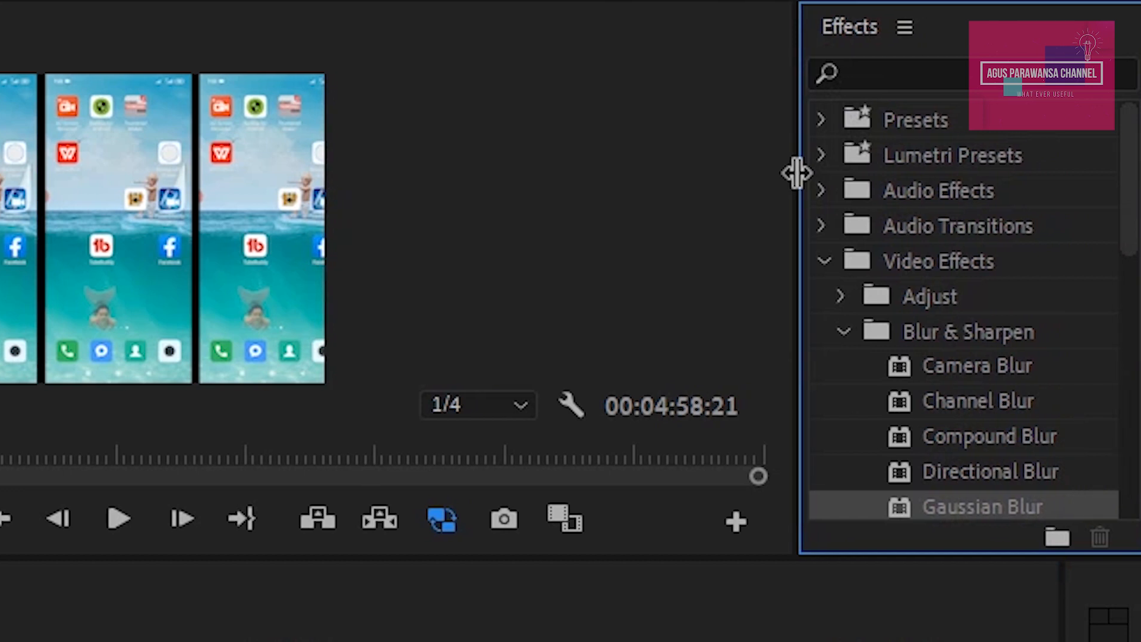
pyautogui.click(831, 263)
pyautogui.click(831, 262)
pyautogui.click(844, 333)
pyautogui.click(842, 336)
pyautogui.moveTo(1132, 241); pyautogui.dragTo(1134, 299)
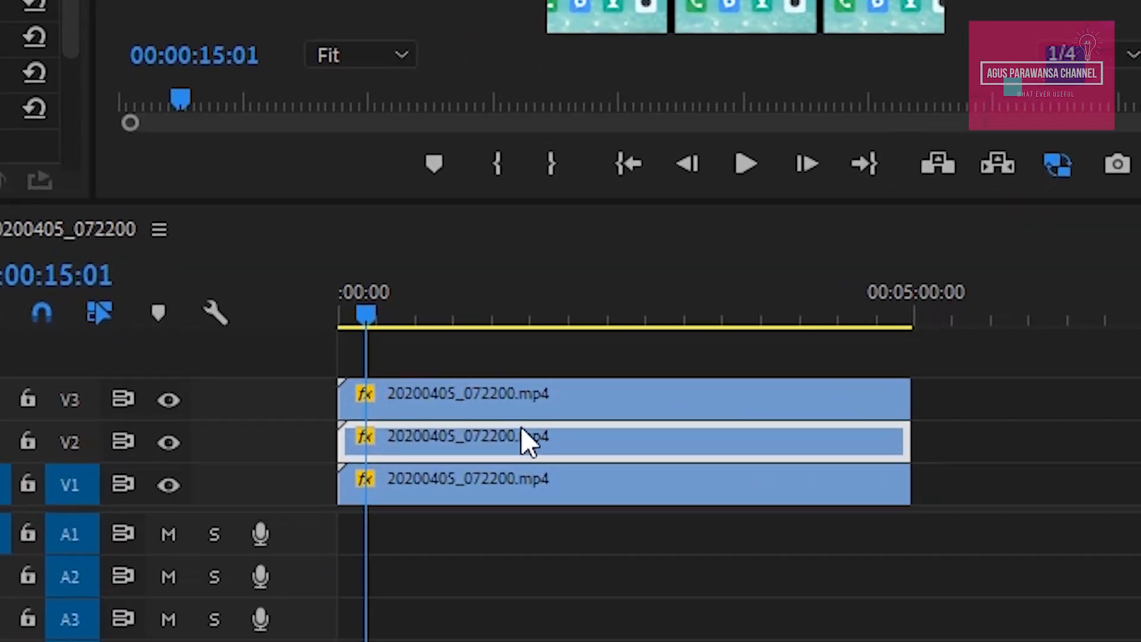
pyautogui.click(521, 455)
pyautogui.click(475, 391)
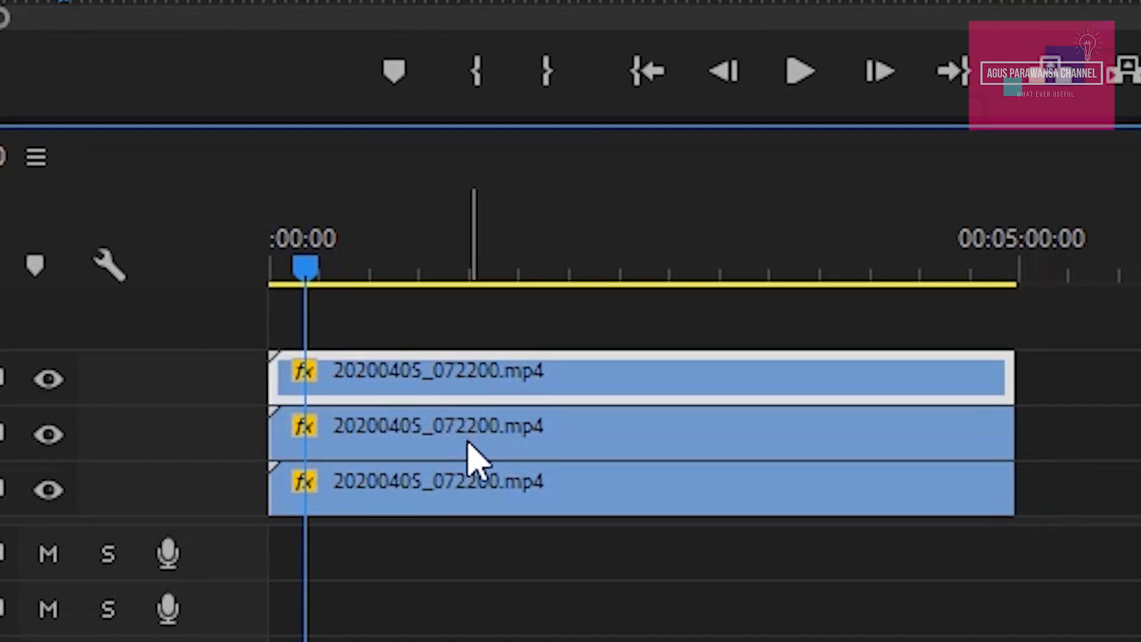
pyautogui.click(469, 445)
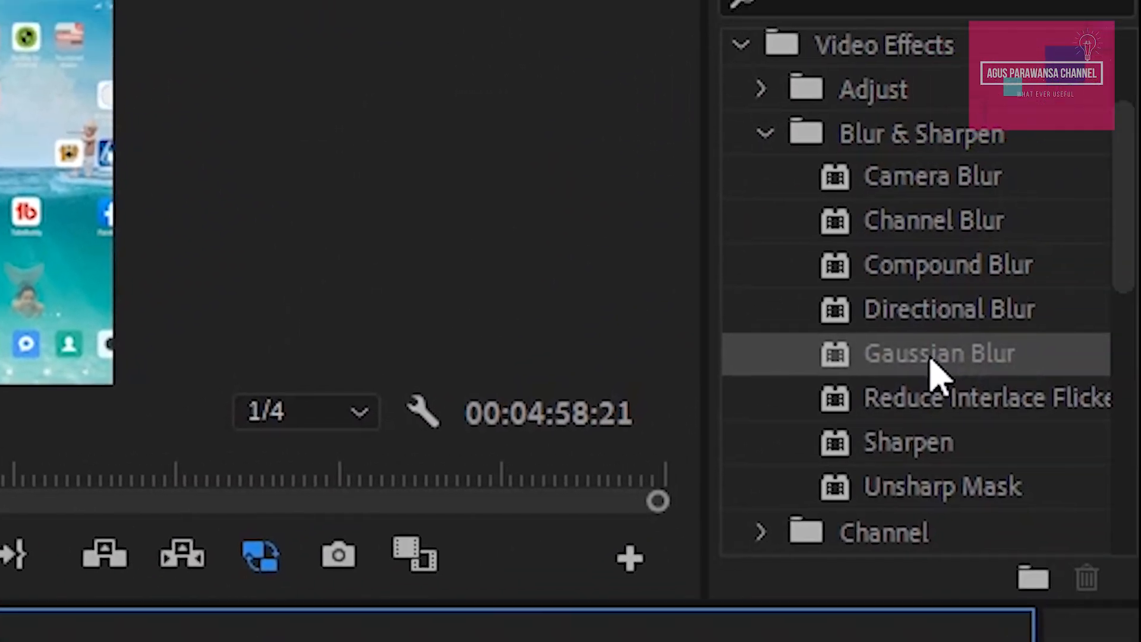
pyautogui.click(1067, 289)
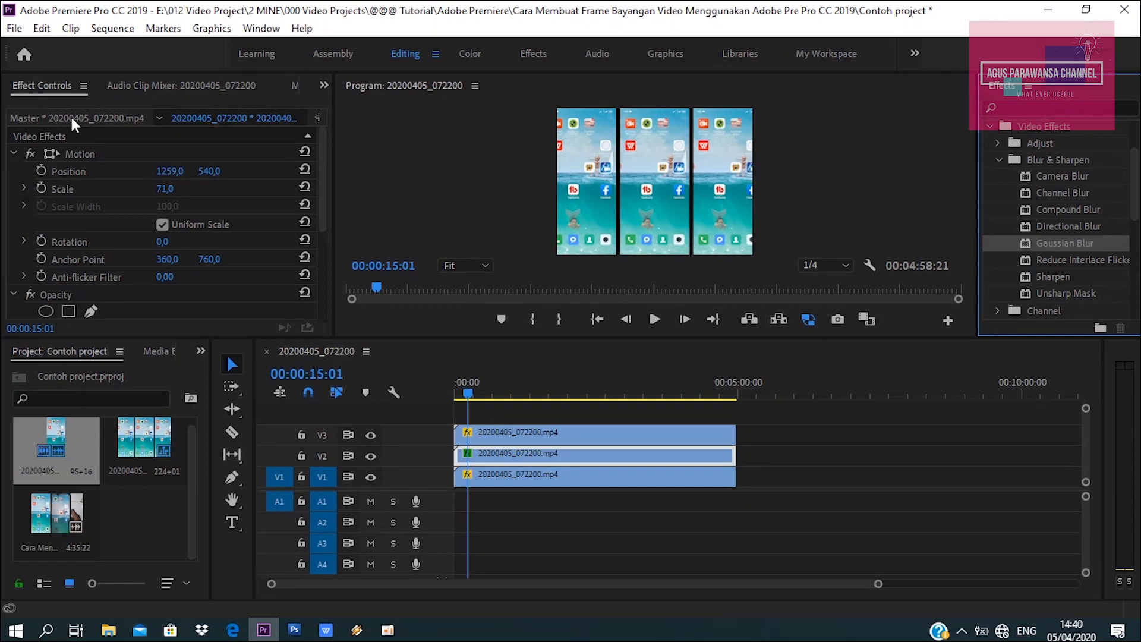
# Set the Gaussian Blur blurriness of the clip on V2 to 120.
pyautogui.moveTo(324, 184); pyautogui.dragTo(315, 293)
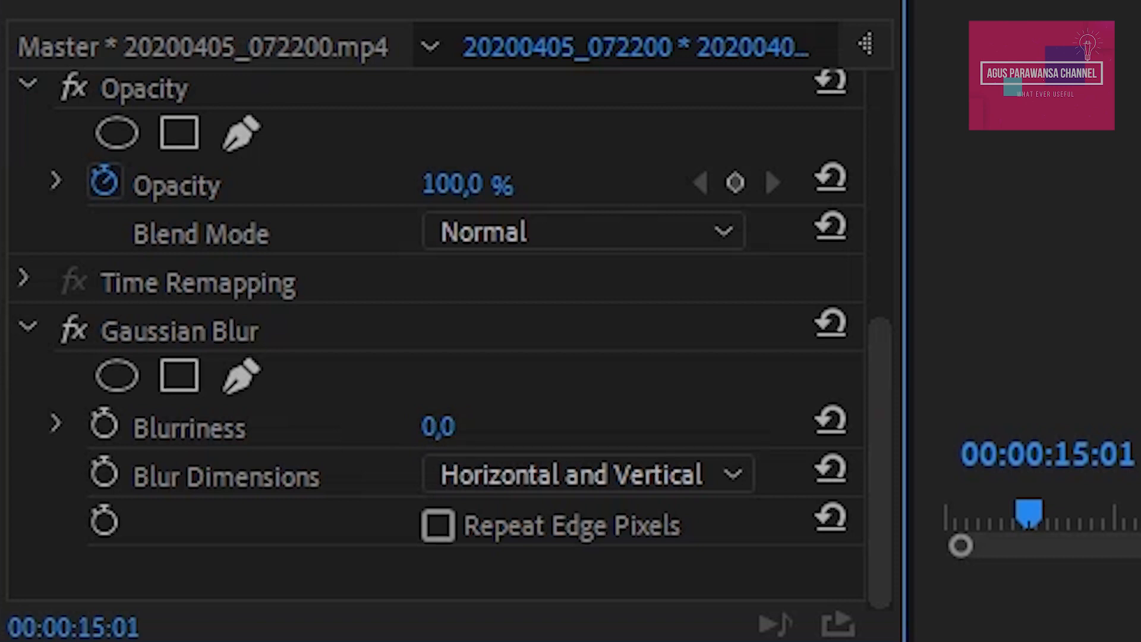
pyautogui.moveTo(438, 426); pyautogui.dragTo(514, 426)
pyautogui.moveTo(244, 426); pyautogui.dragTo(262, 426)
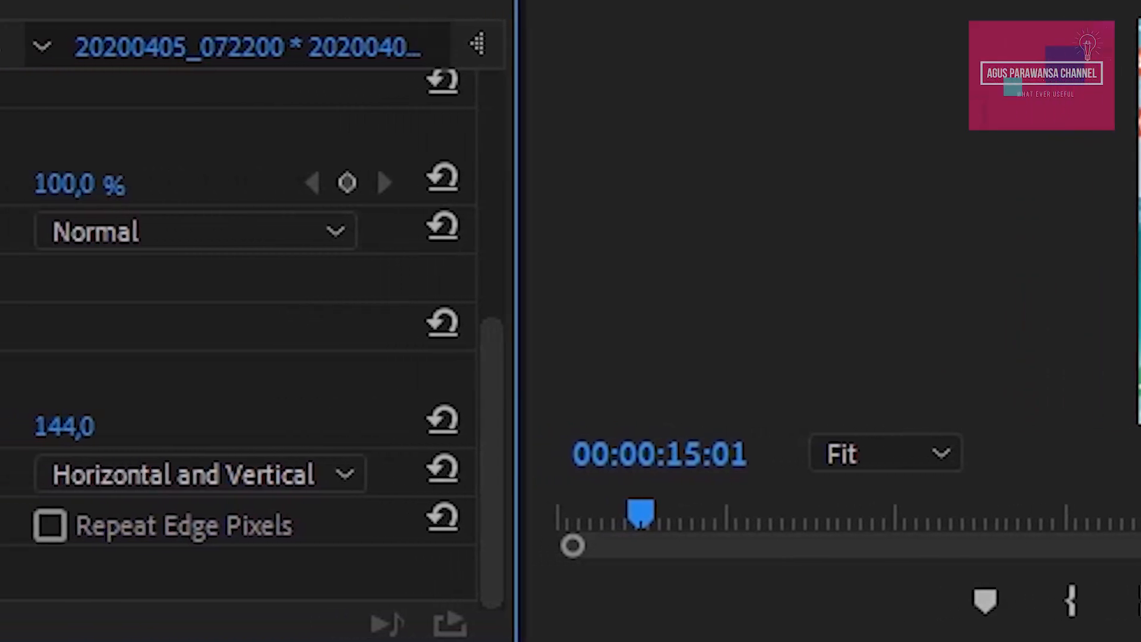
pyautogui.moveTo(414, 426); pyautogui.dragTo(410, 426)
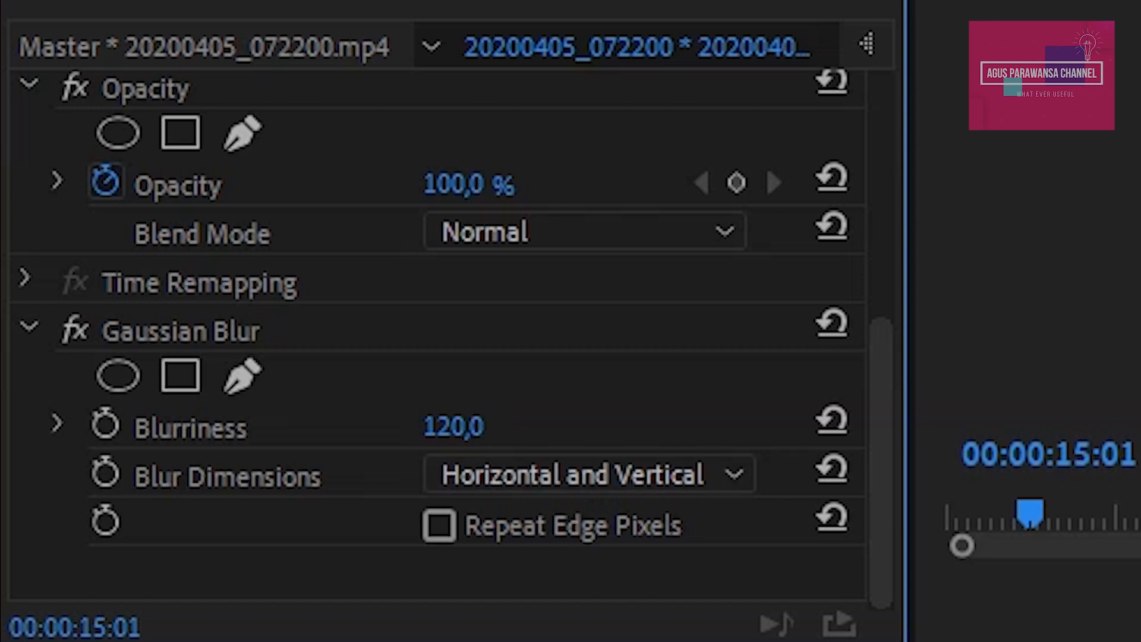
pyautogui.click(491, 424)
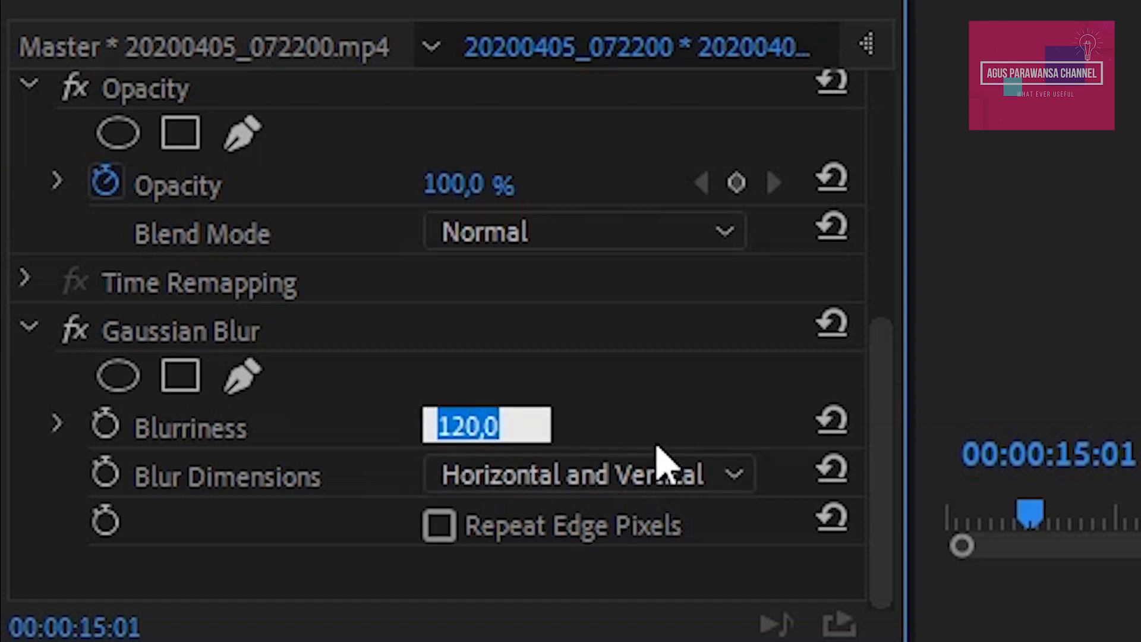
pyautogui.press('Return')
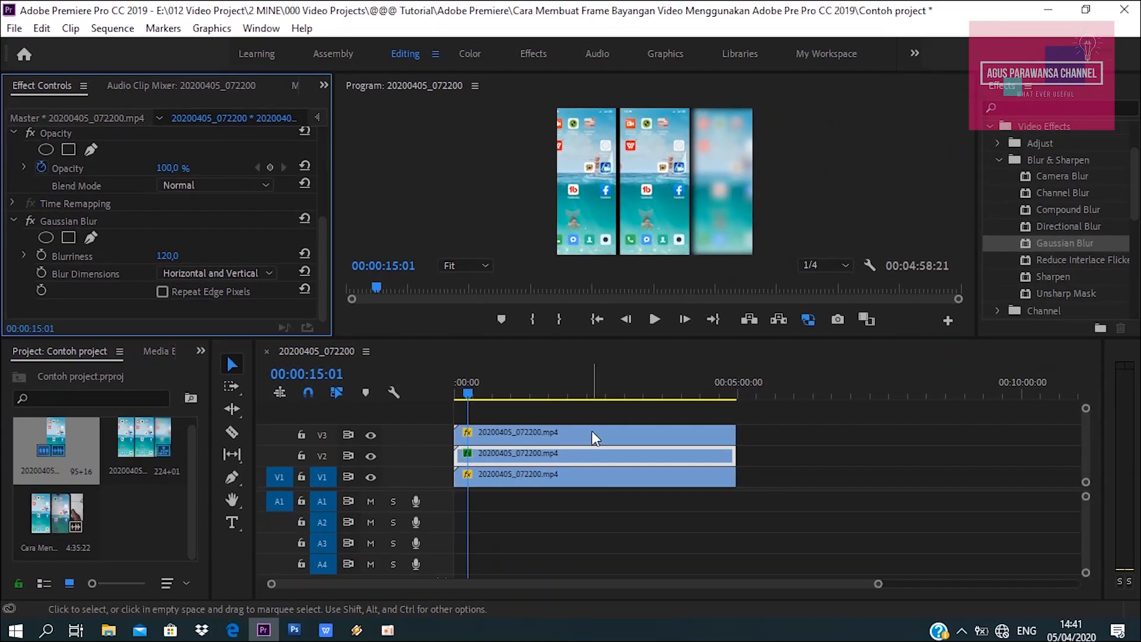
# Apply Gaussian Blur to the clip on track V3 with a blurriness of 140.
pyautogui.click(592, 438)
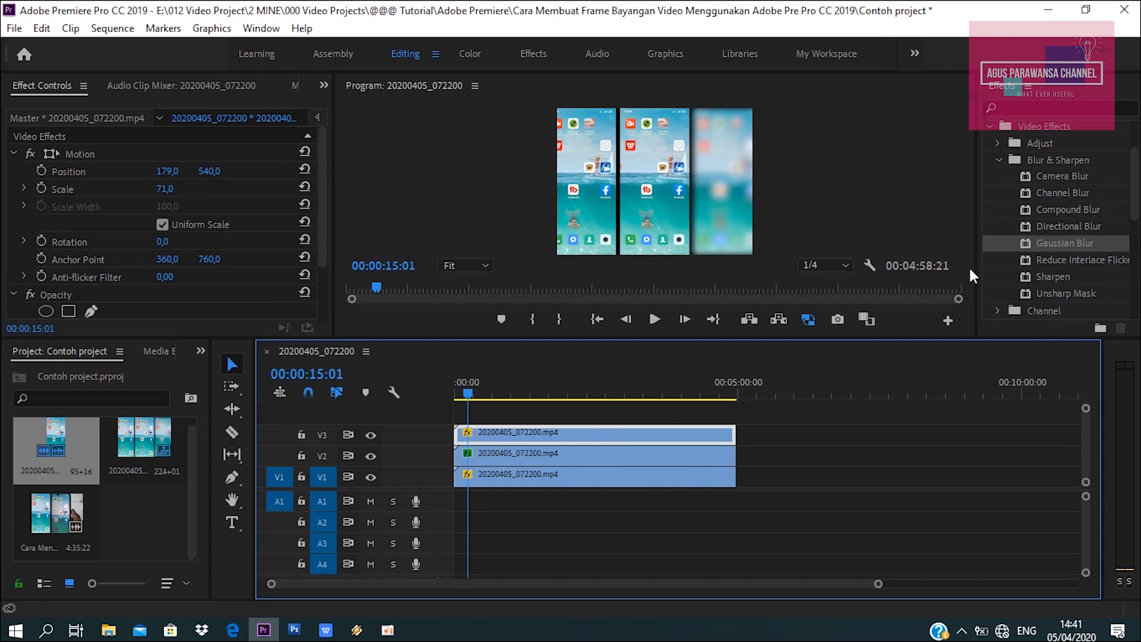
pyautogui.click(1050, 247)
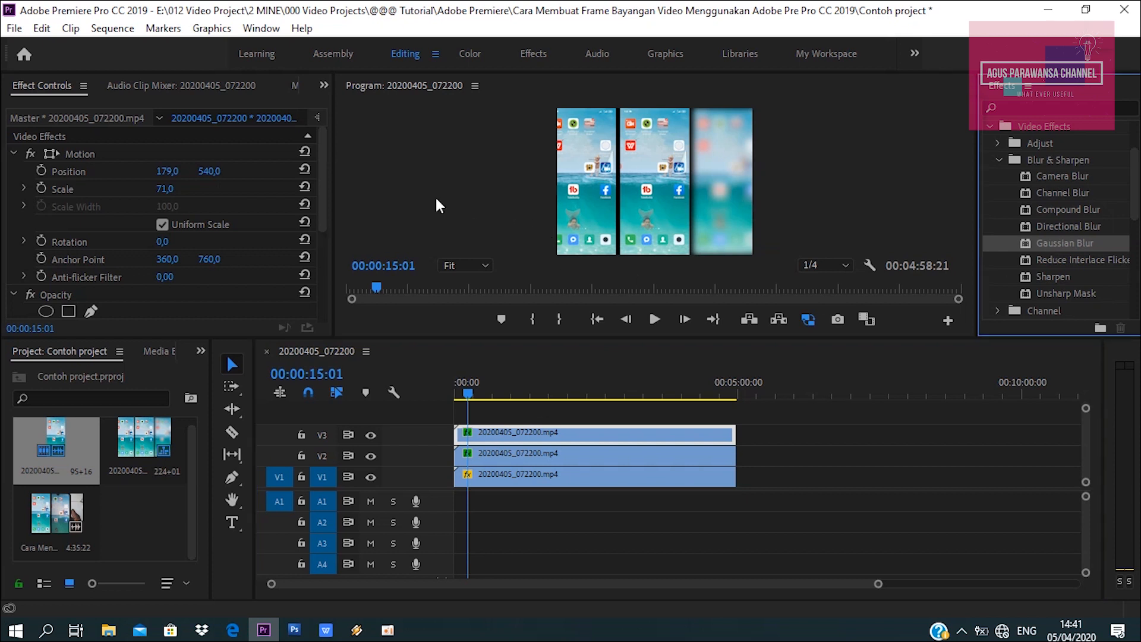
pyautogui.moveTo(323, 195); pyautogui.dragTo(315, 315)
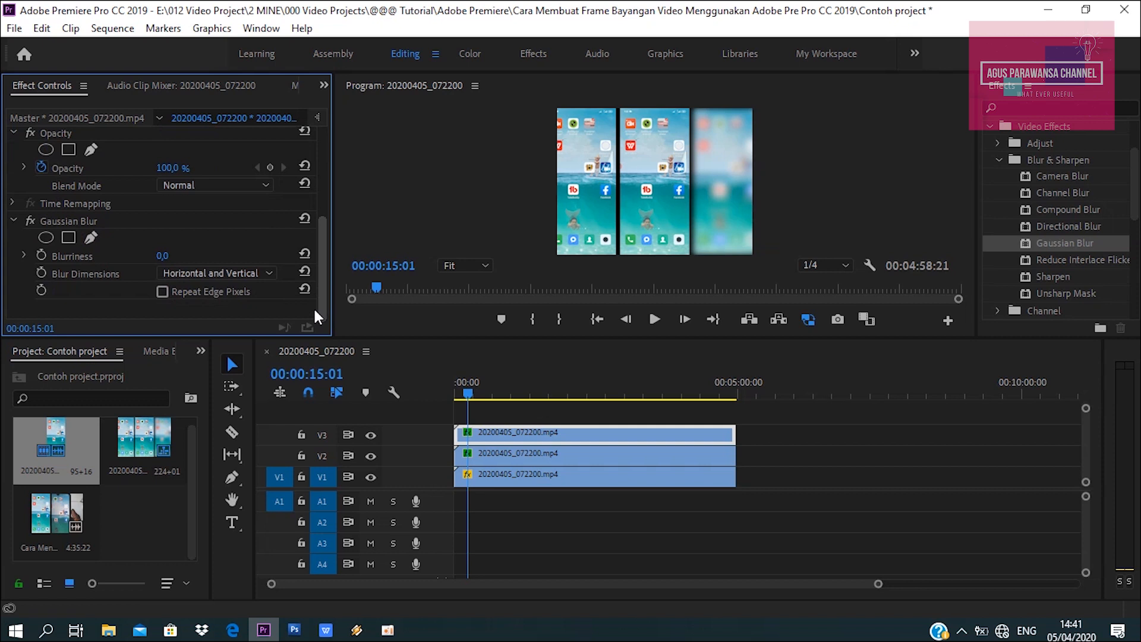
pyautogui.click(161, 257)
pyautogui.write('14')
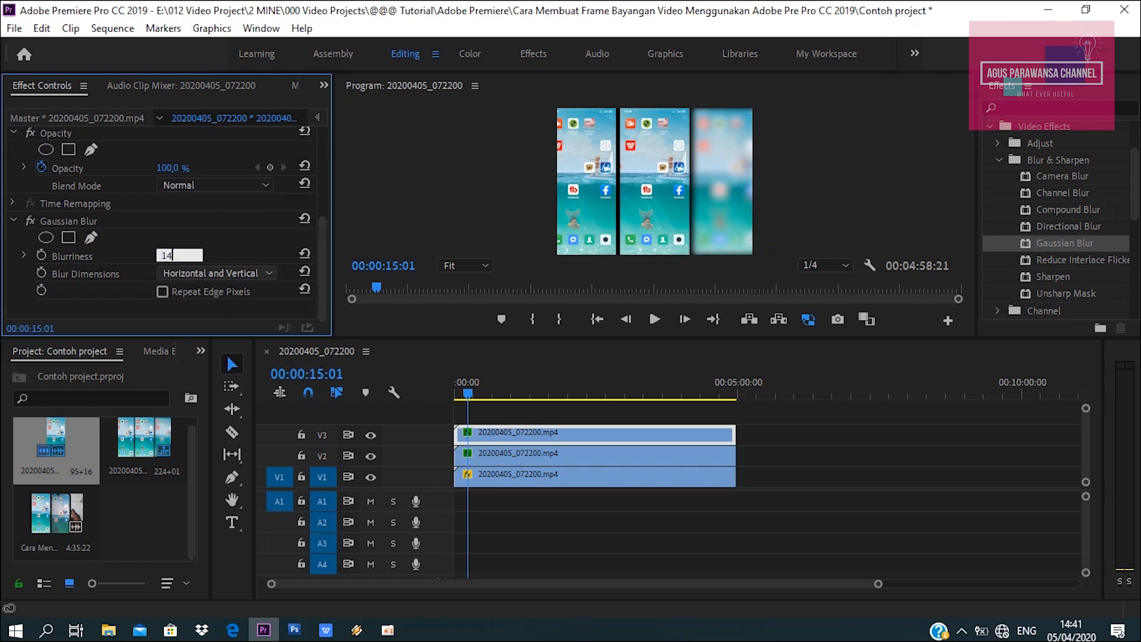
pyautogui.write('0')
pyautogui.press('Return')
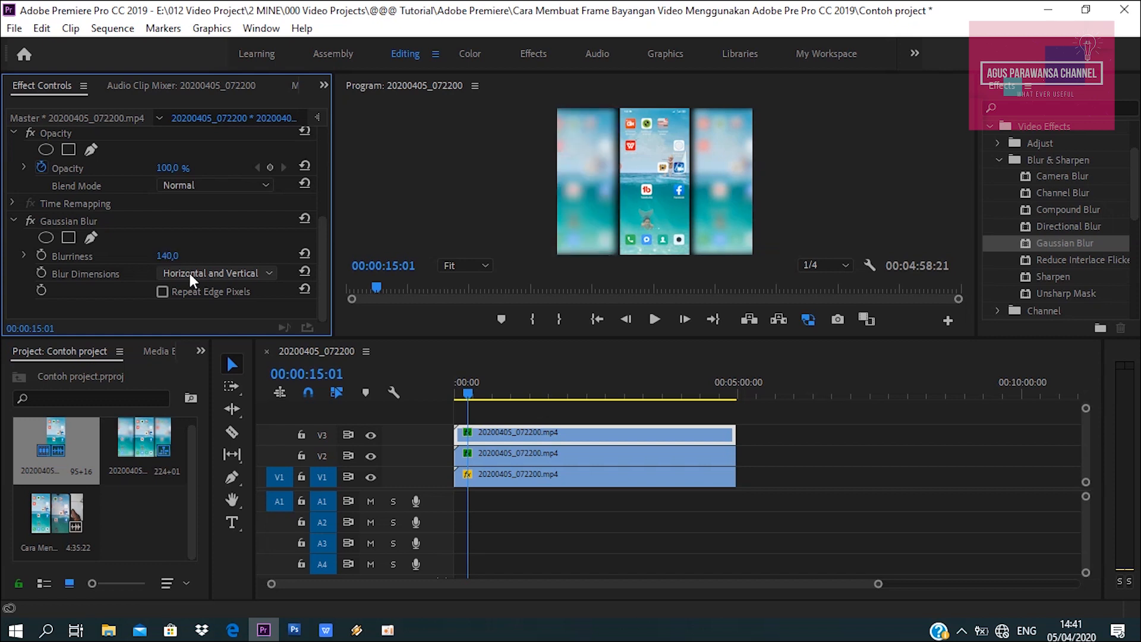
# Check the blurriness of the clip on V2 and set the V3 clip's blurriness to 120 to match.
pyautogui.click(492, 452)
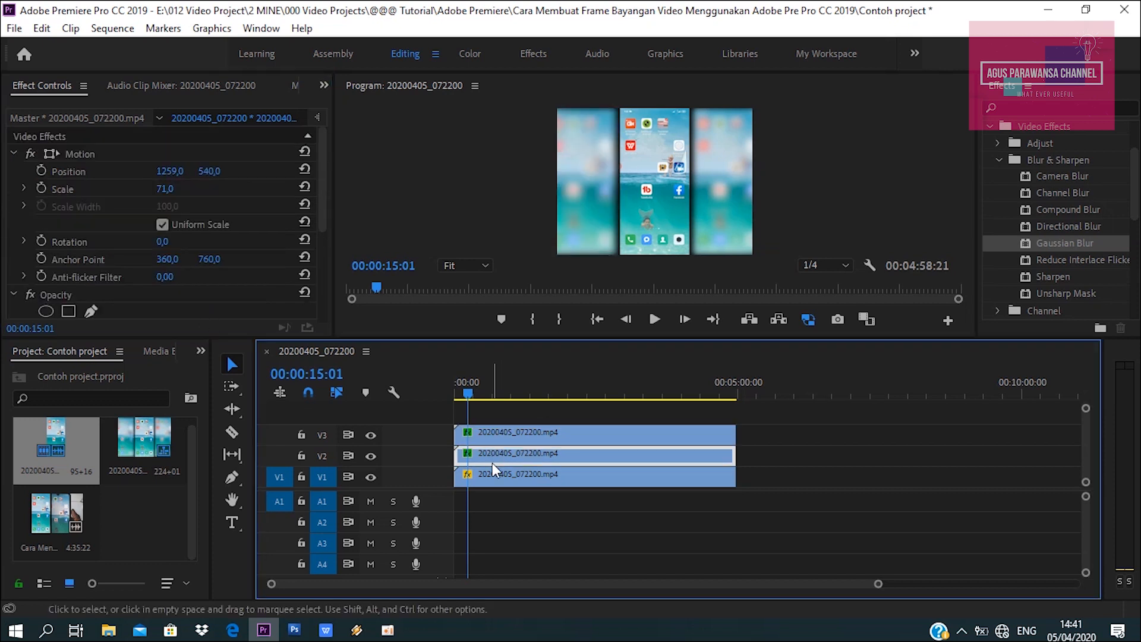
pyautogui.moveTo(323, 191); pyautogui.dragTo(311, 294)
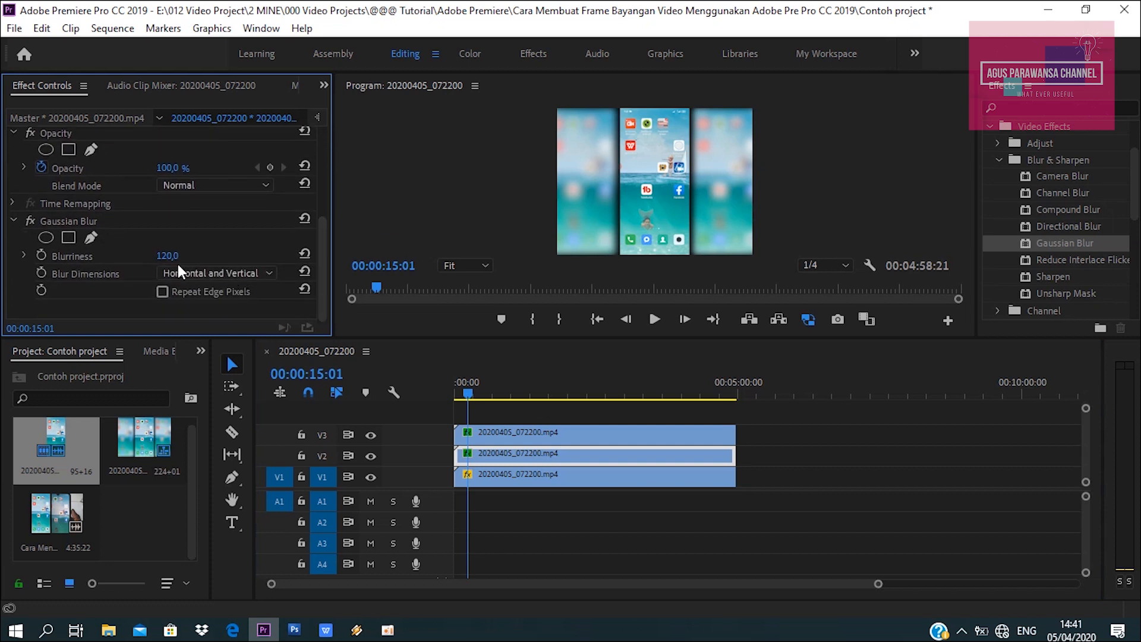
pyautogui.click(508, 440)
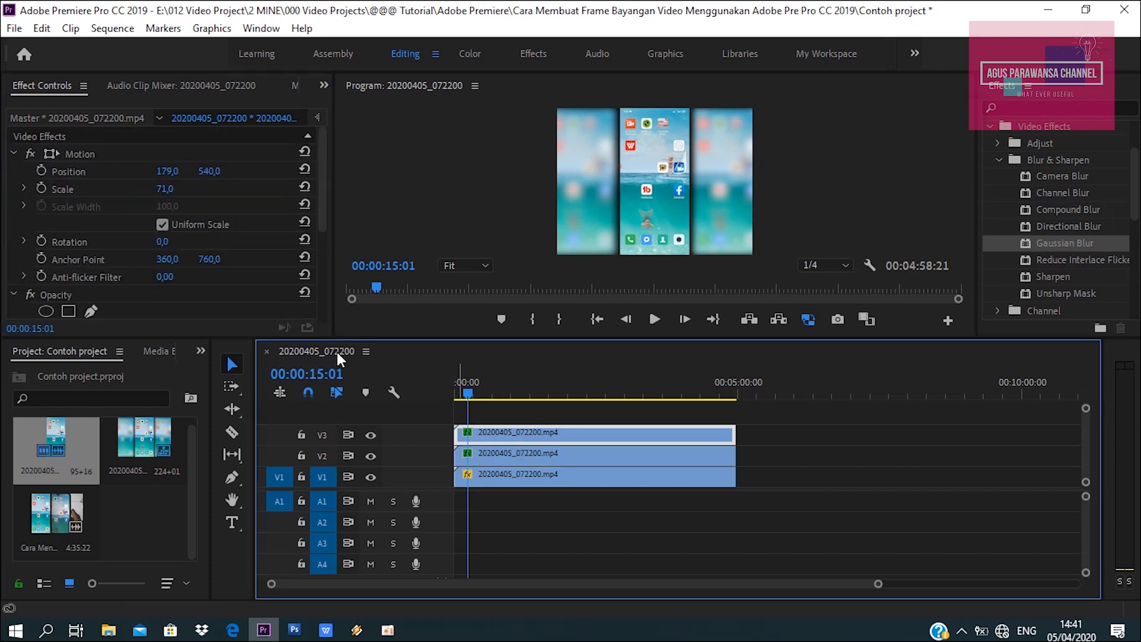
pyautogui.moveTo(319, 271); pyautogui.dragTo(281, 318)
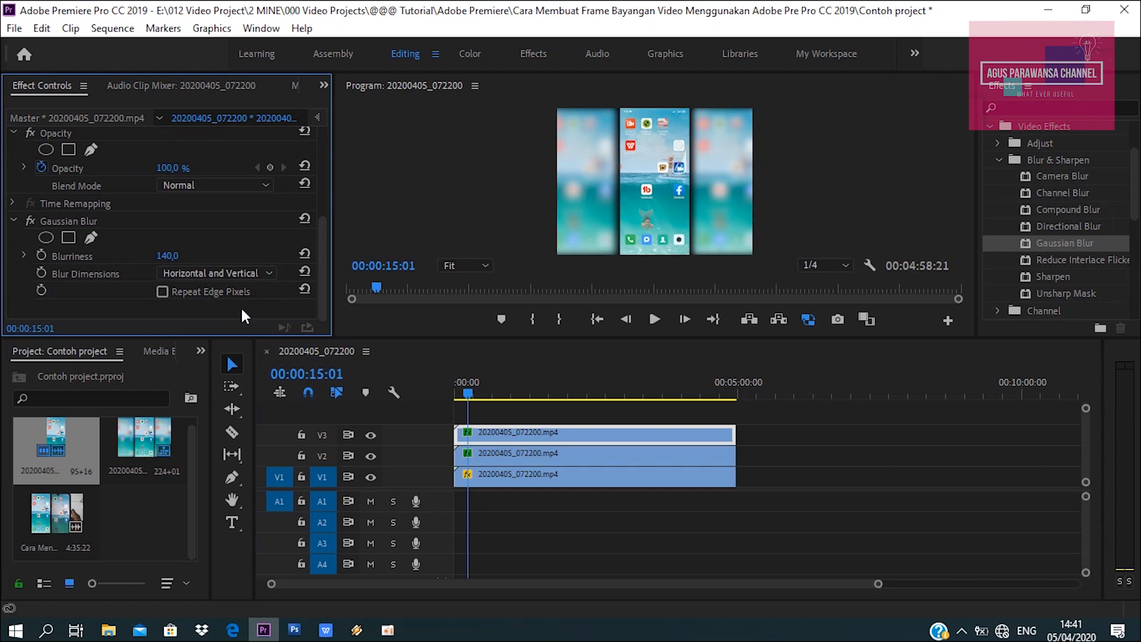
pyautogui.click(172, 256)
pyautogui.write('120')
pyautogui.press('Return')
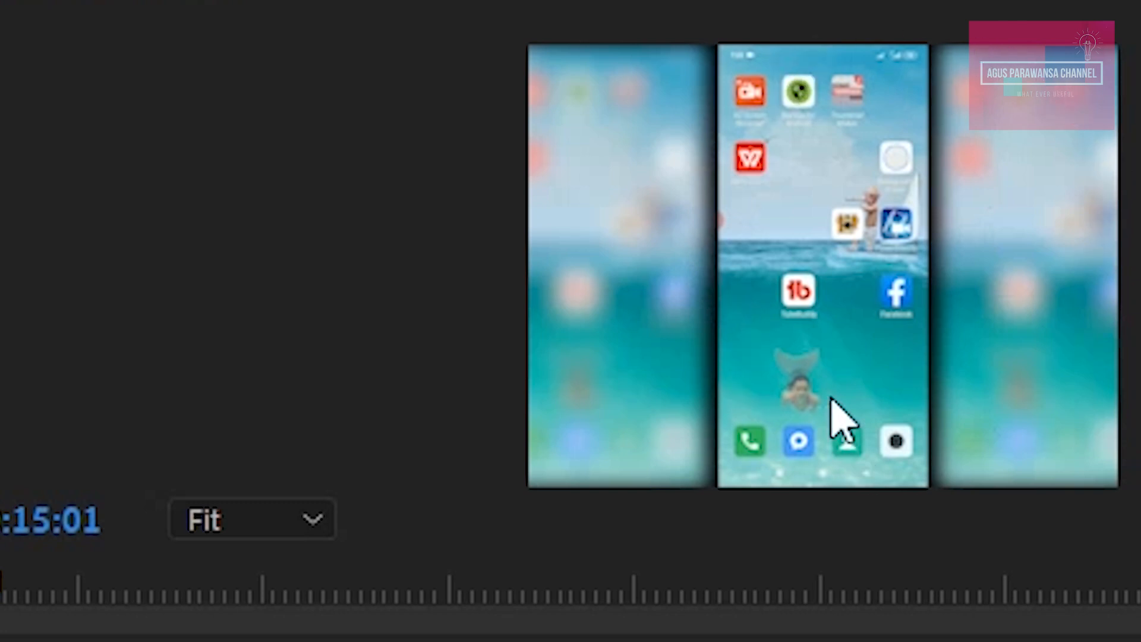
pyautogui.hotkey('ctrl', 's')
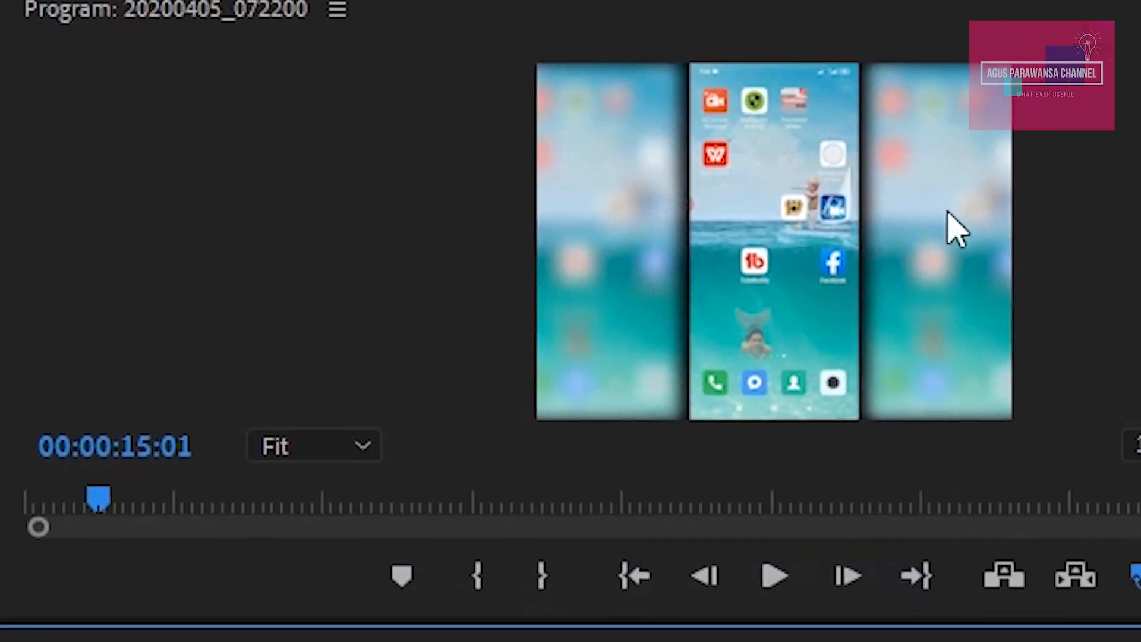
pyautogui.click(569, 495)
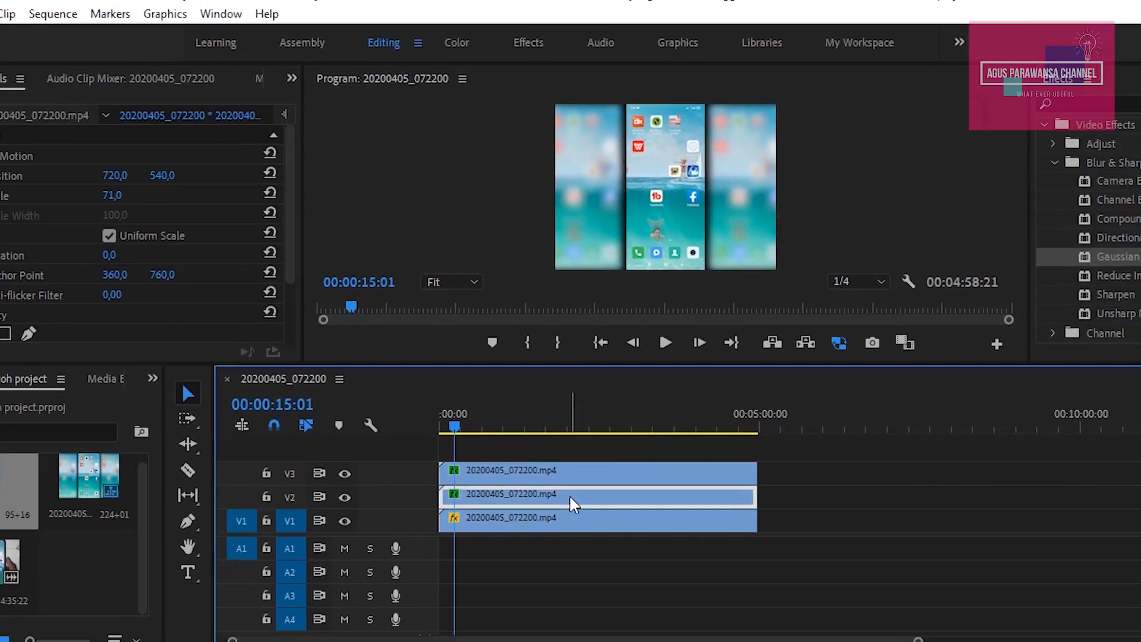
pyautogui.click(589, 439)
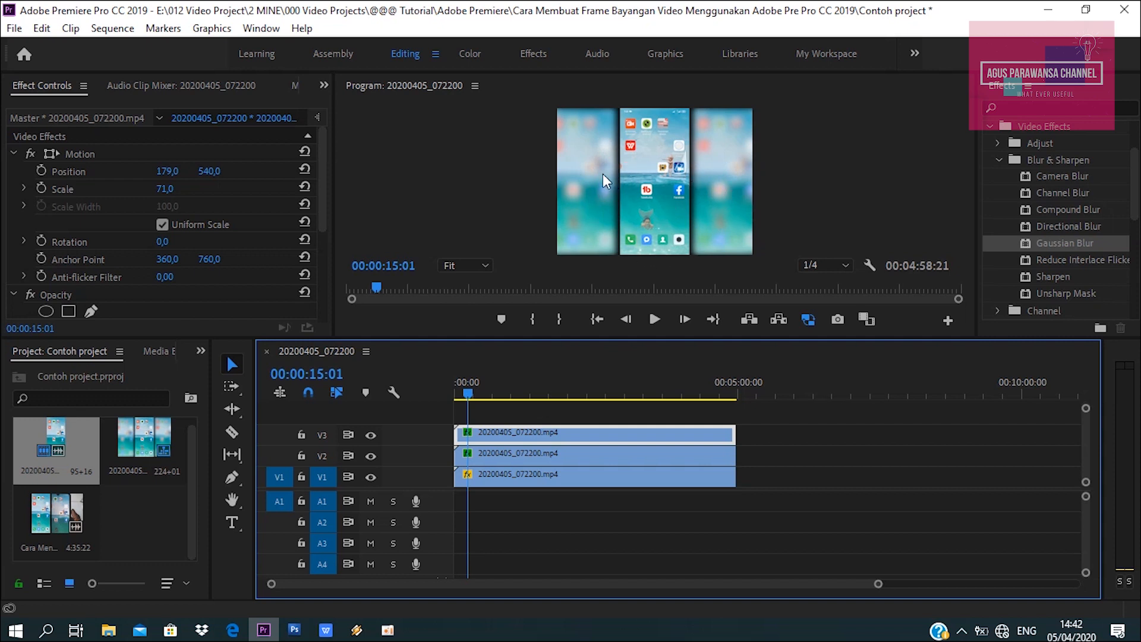
# Play and scrub through several parts of the sequence to review the blurred side frames around the centre video.
pyautogui.moveTo(468, 395); pyautogui.dragTo(470, 397)
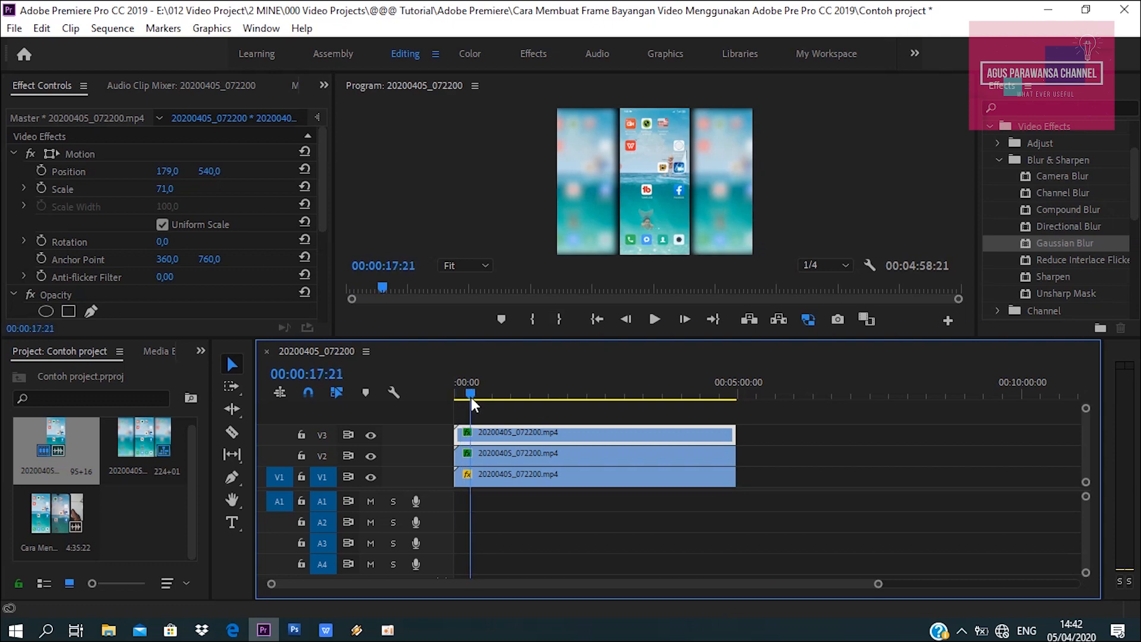
pyautogui.press('space')
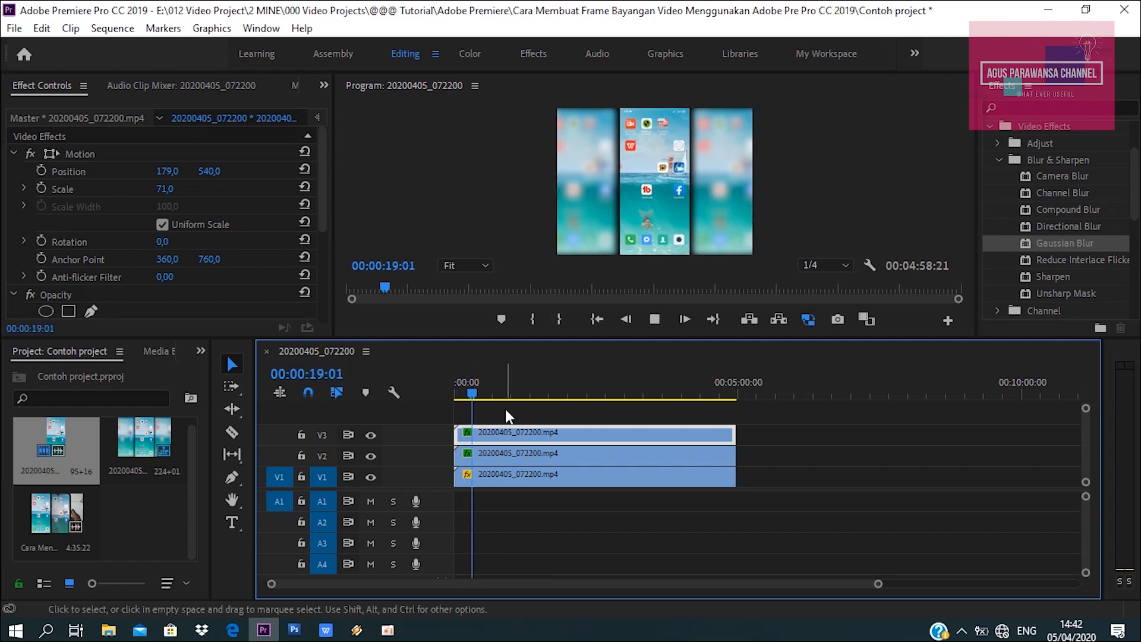
pyautogui.moveTo(525, 397); pyautogui.dragTo(551, 396)
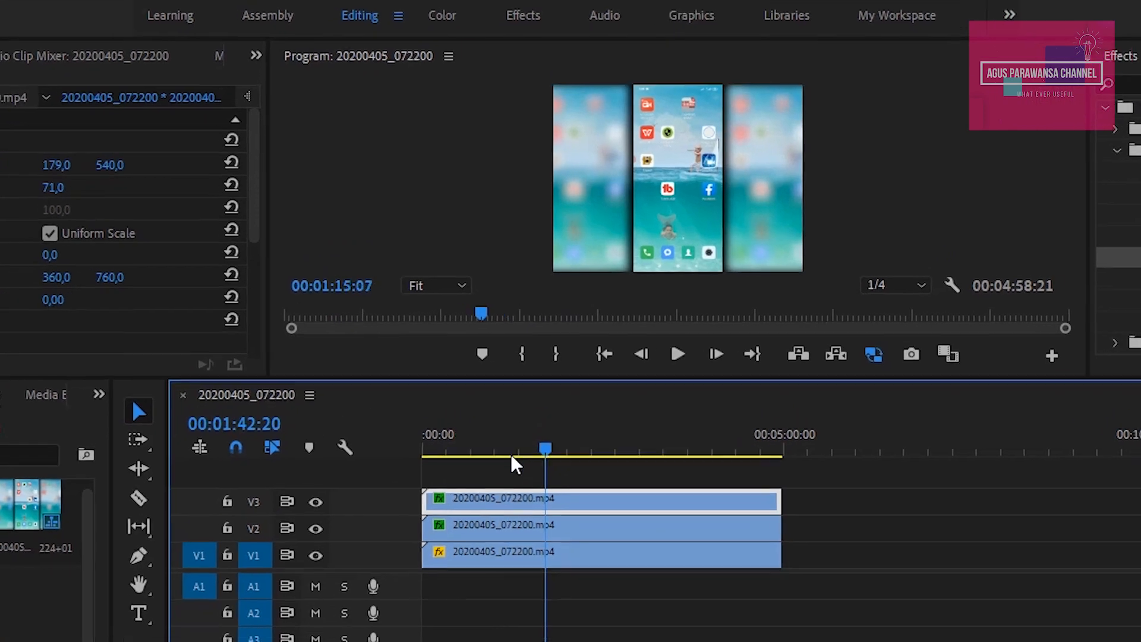
pyautogui.moveTo(512, 457); pyautogui.dragTo(667, 458)
pyautogui.moveTo(728, 629); pyautogui.dragTo(754, 625)
pyautogui.press('space')
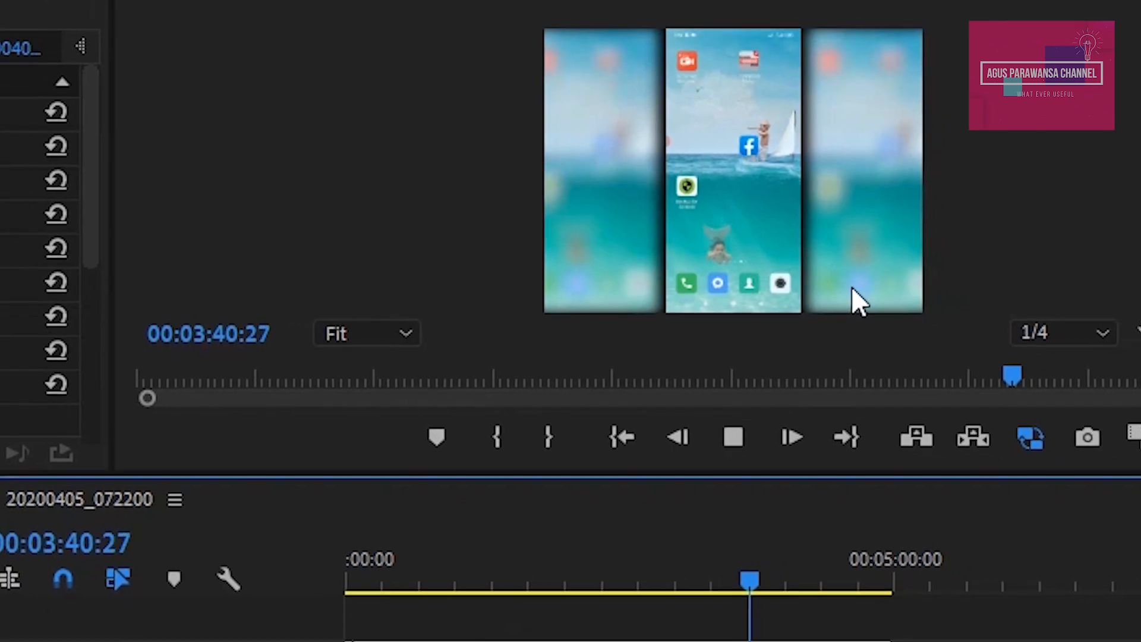
pyautogui.press('space')
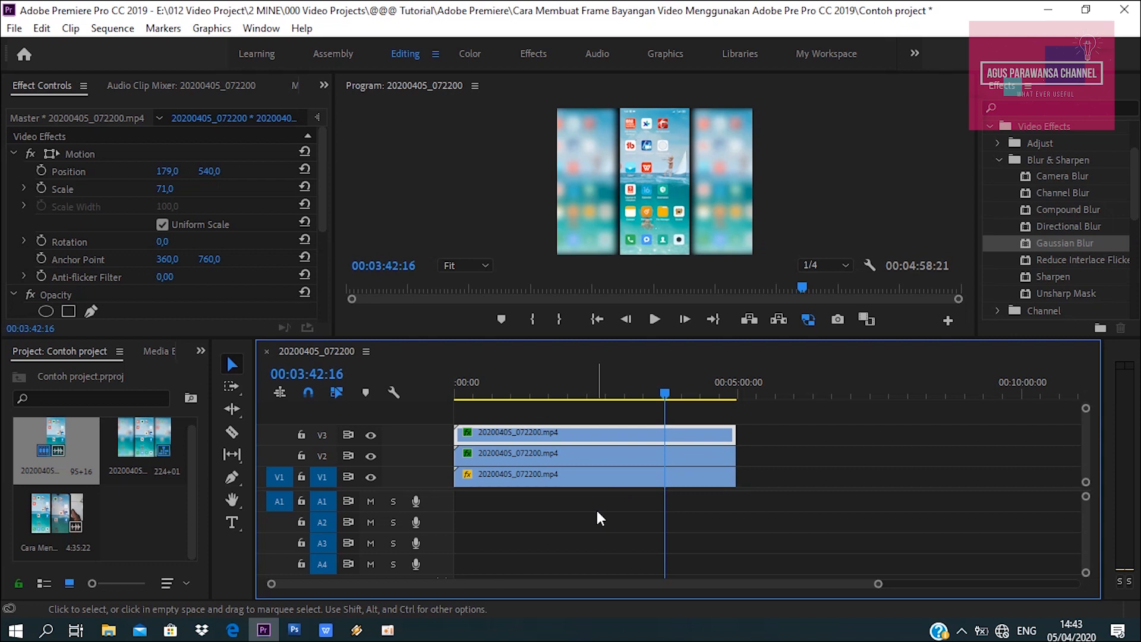
pyautogui.moveTo(554, 397); pyautogui.dragTo(580, 397)
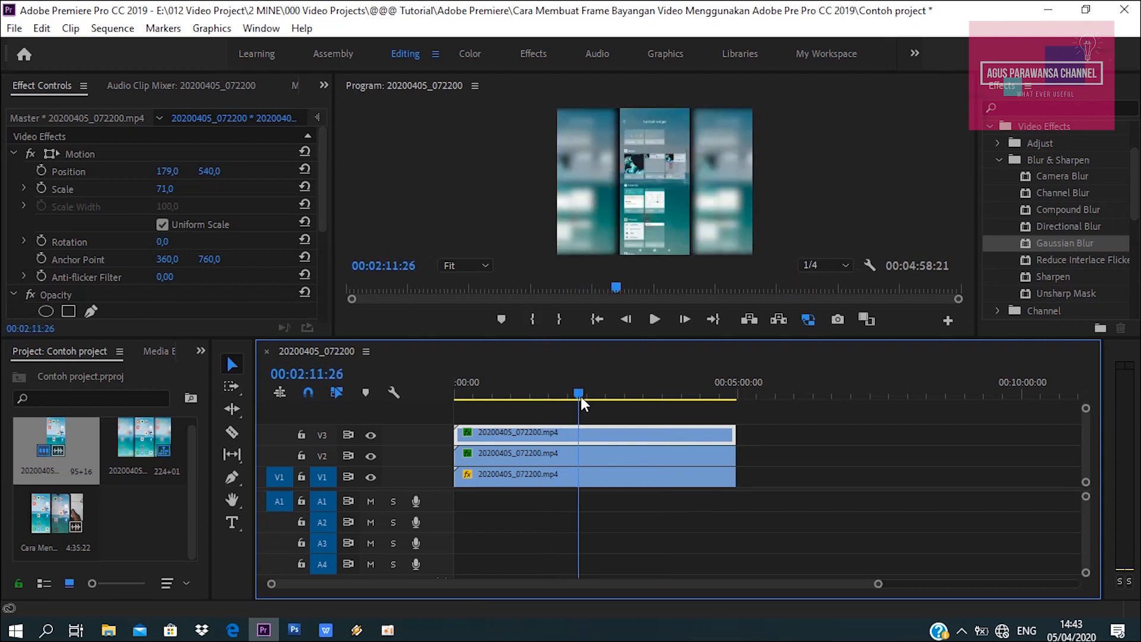
pyautogui.click(654, 319)
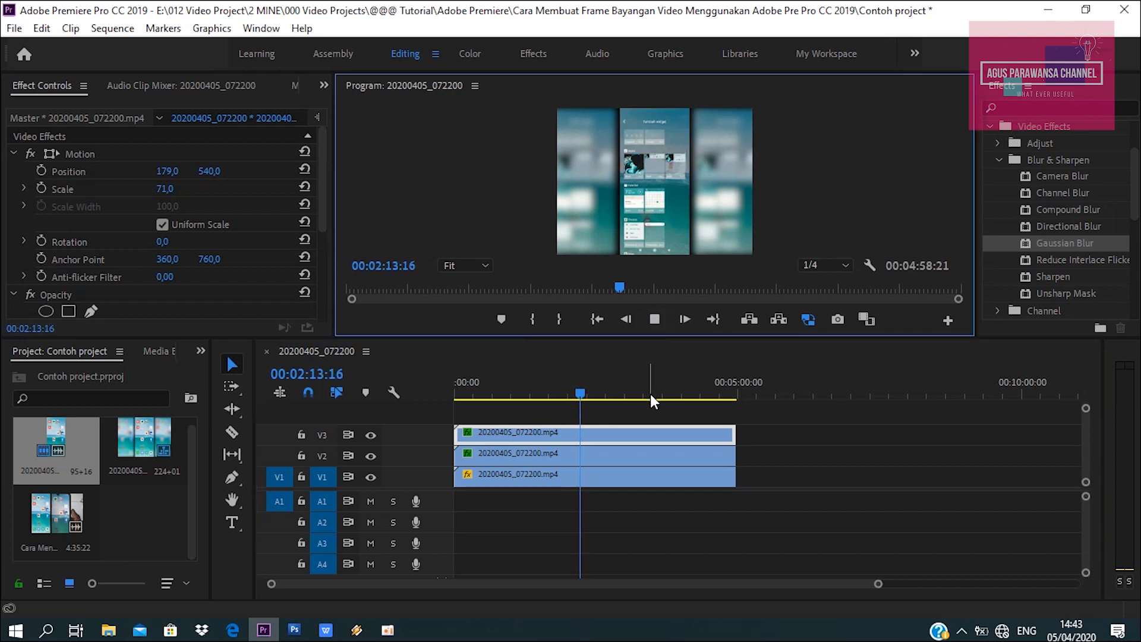